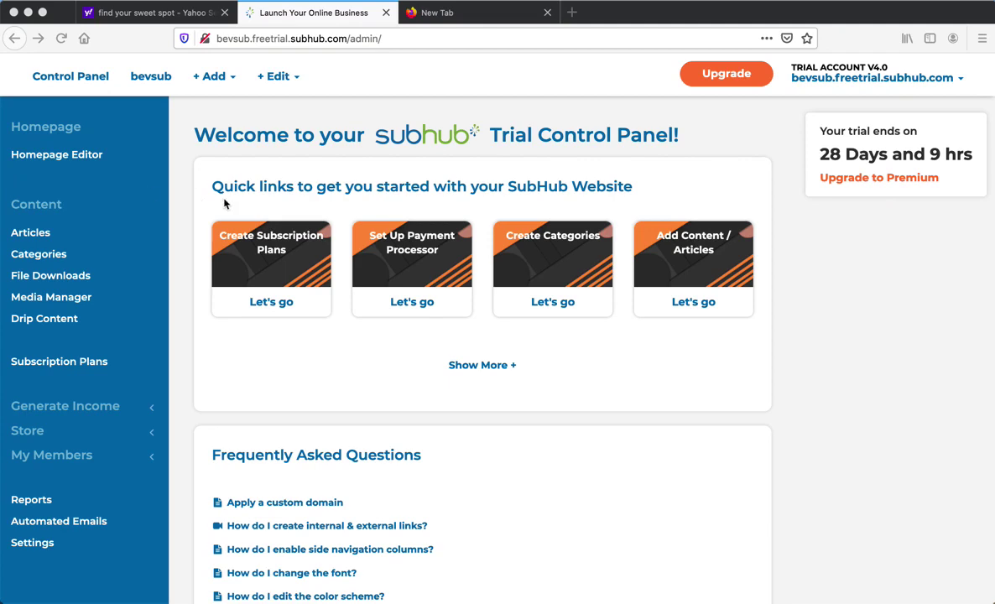
Step: Open the homepage editor and look through the public homepage preview
left_click(74, 158)
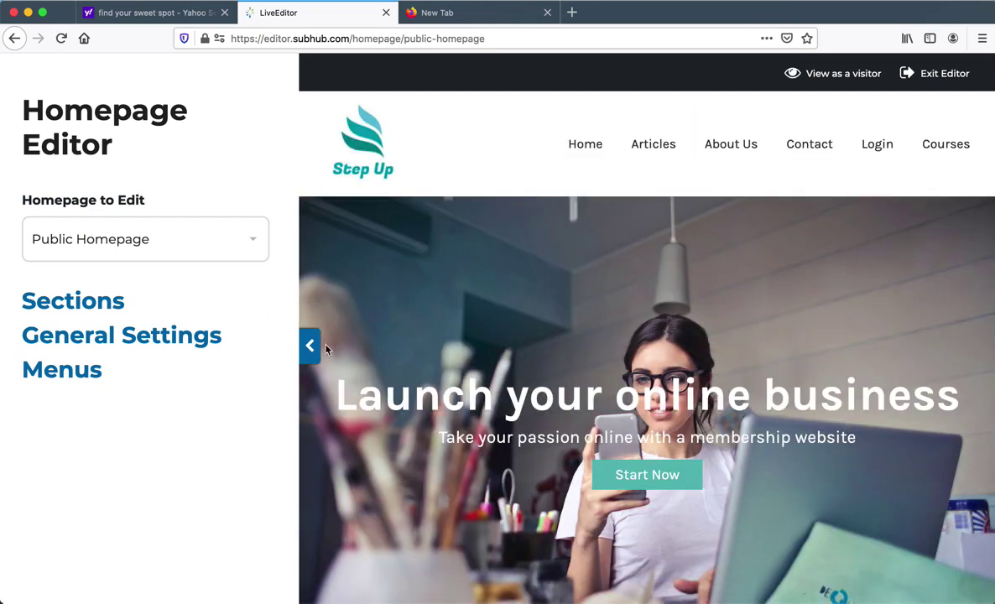
scroll(545, 342, "down", 6)
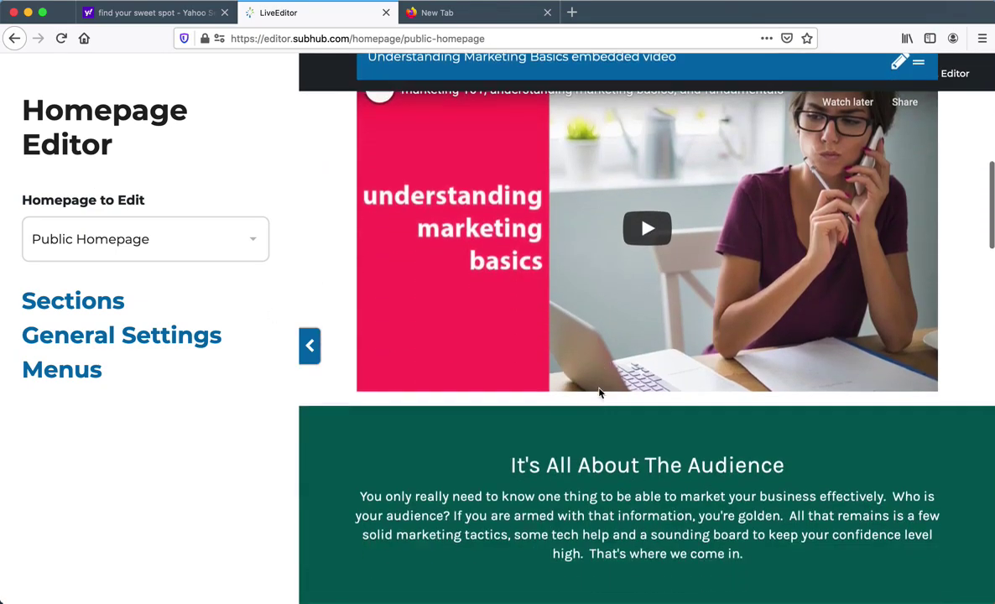
scroll(599, 391, "down", 5)
scroll(598, 387, "up", 10)
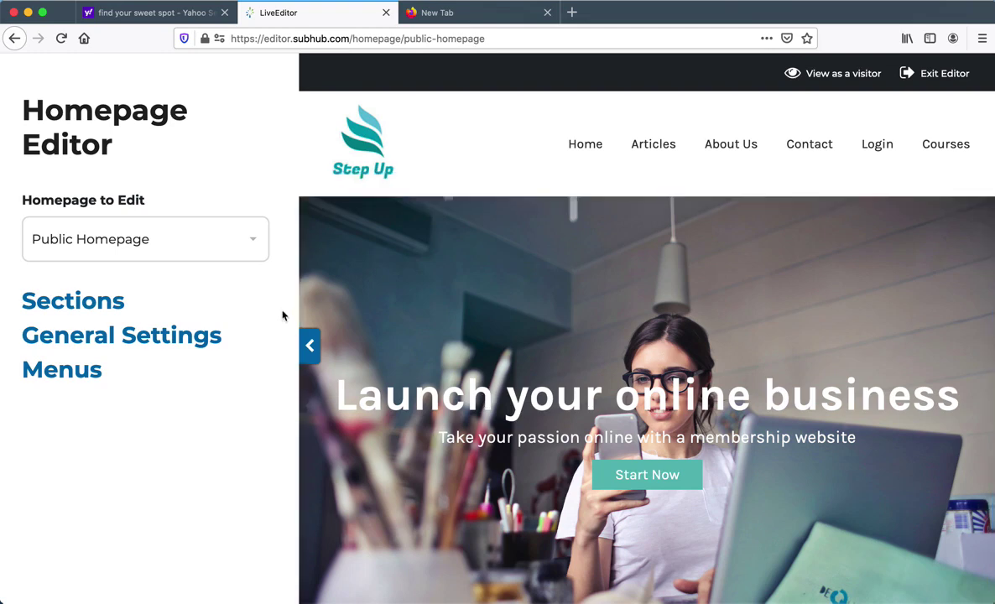
Step: View the Members Homepage and the Customized Homepage in the editor, and return to the Public Homepage
left_click(87, 240)
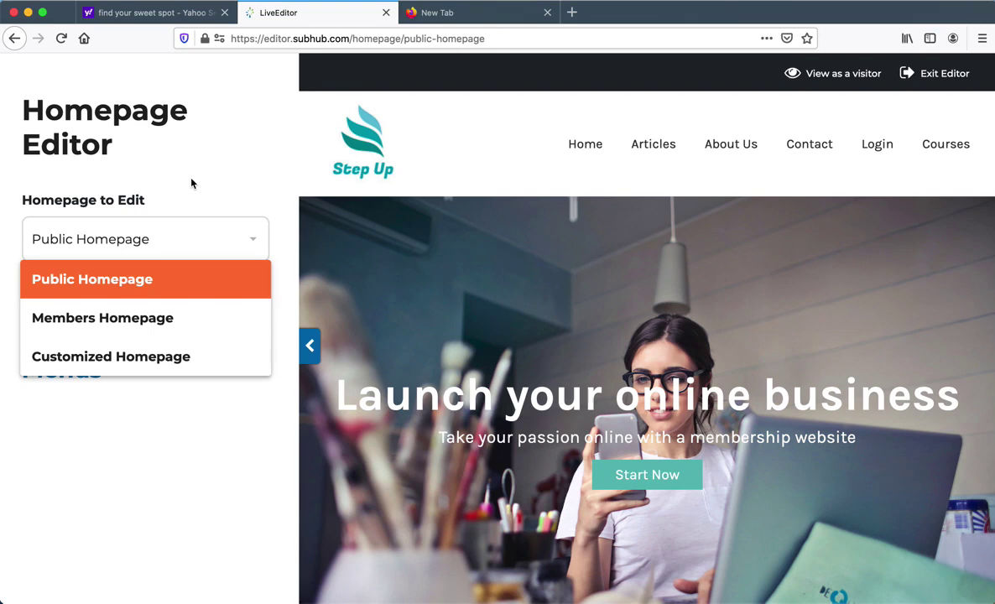
left_click(146, 320)
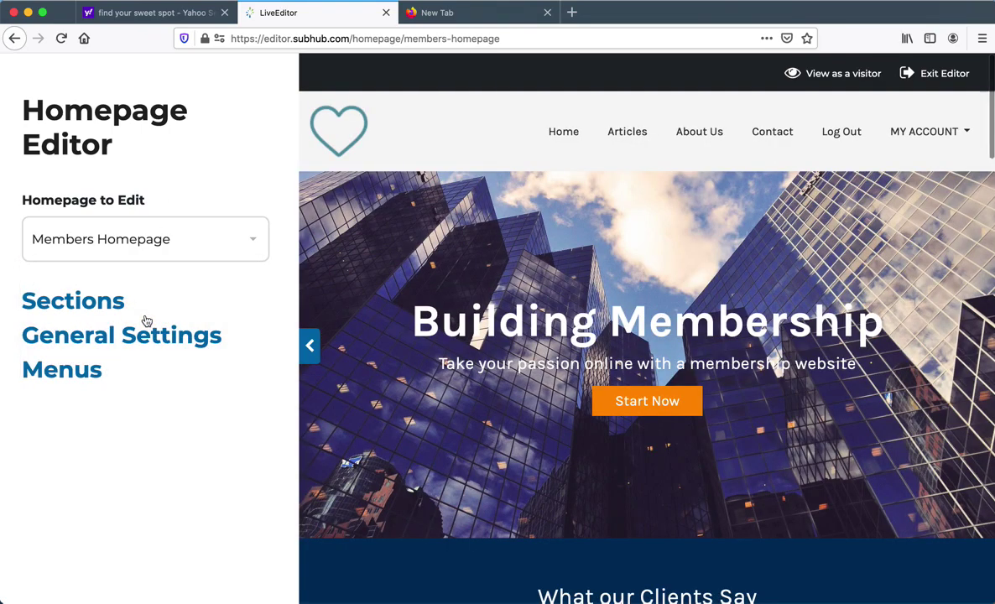
left_click(92, 243)
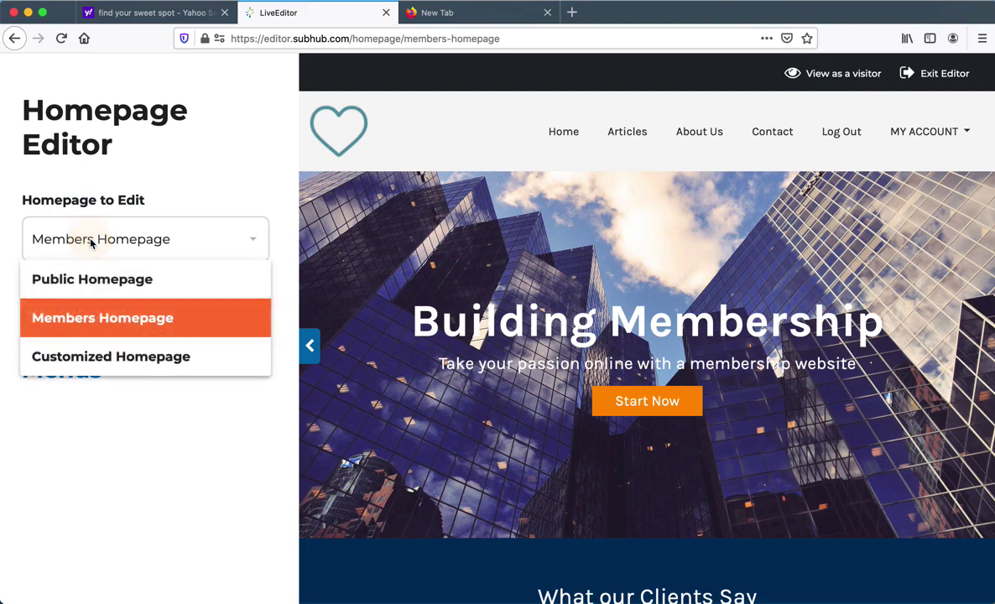
left_click(108, 358)
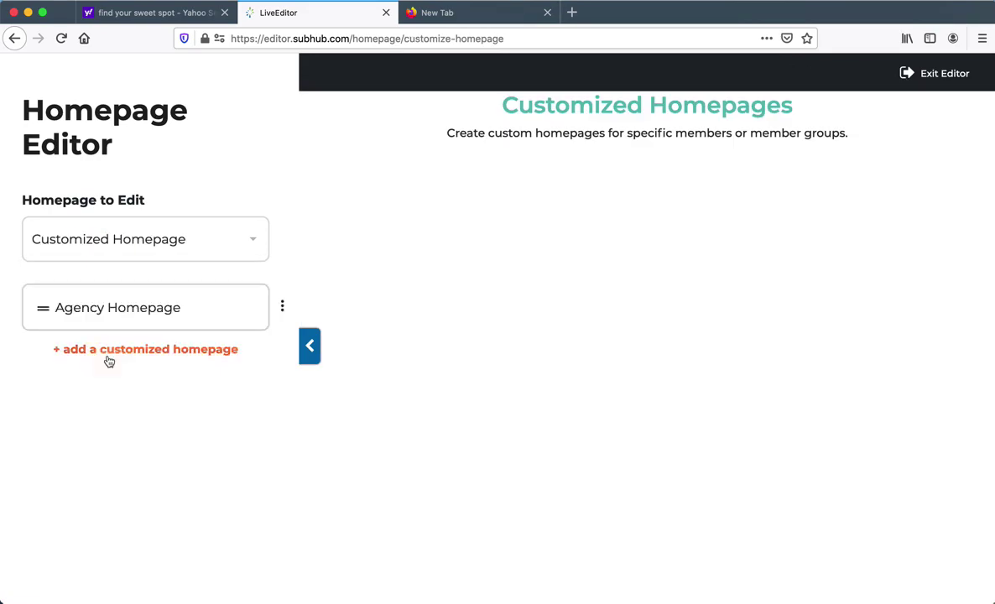
left_click(111, 243)
left_click(103, 277)
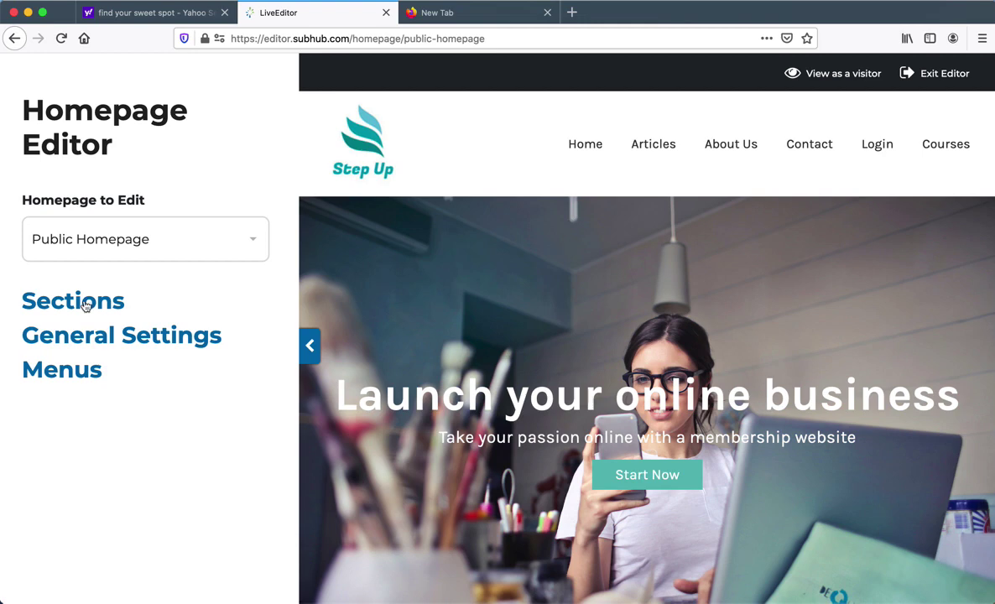
Step: Open the public homepage's general settings and look over the available categories alongside the page preview
left_click(79, 338)
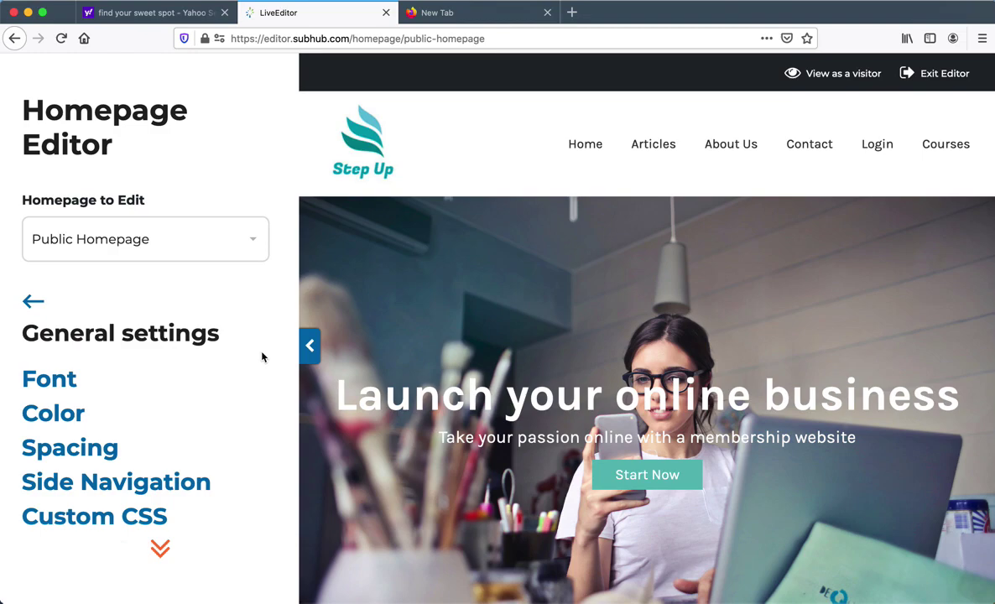
scroll(261, 356, "down", 1)
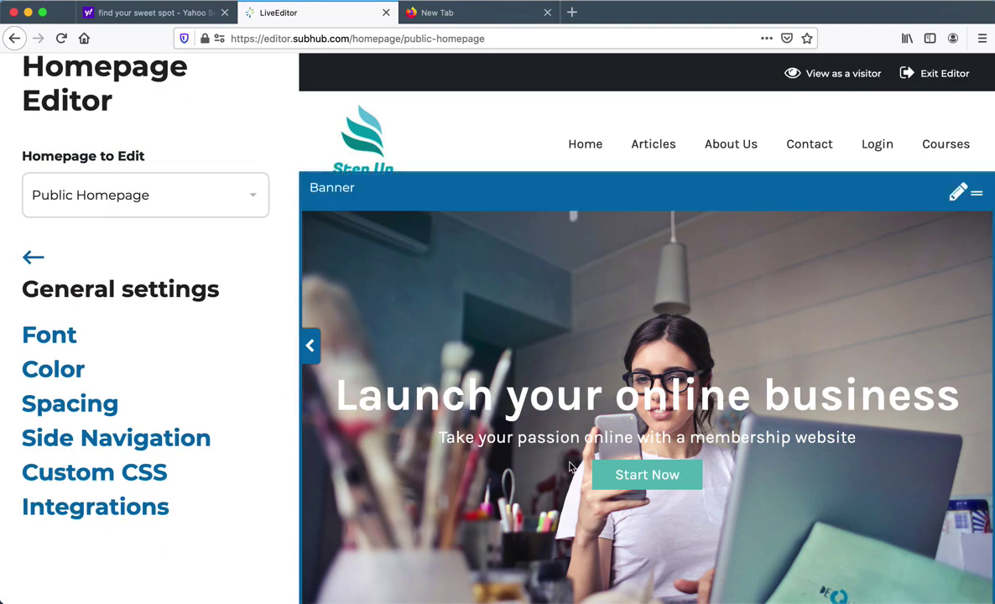
scroll(570, 467, "down", 12)
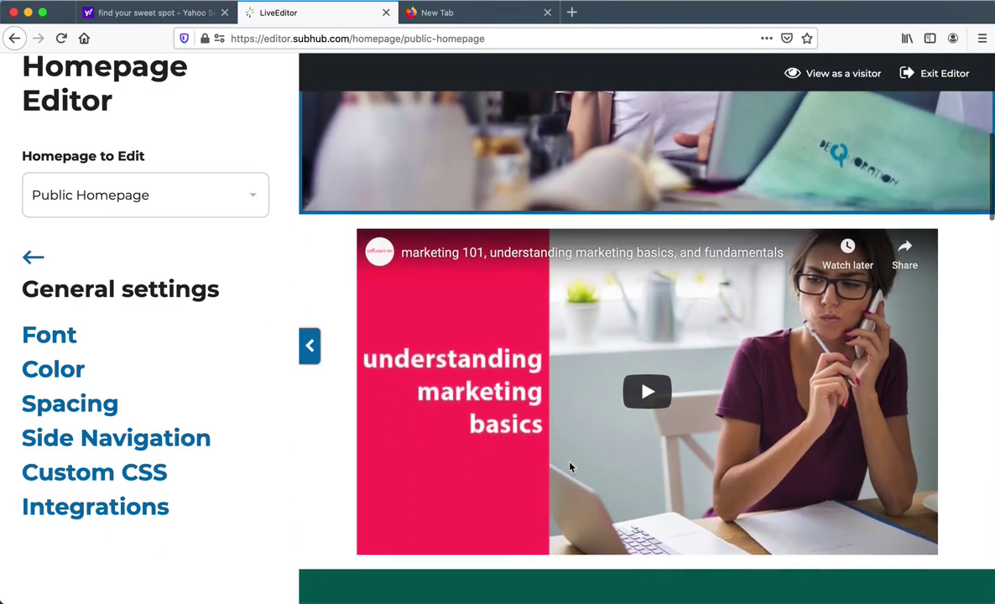
scroll(570, 467, "up", 15)
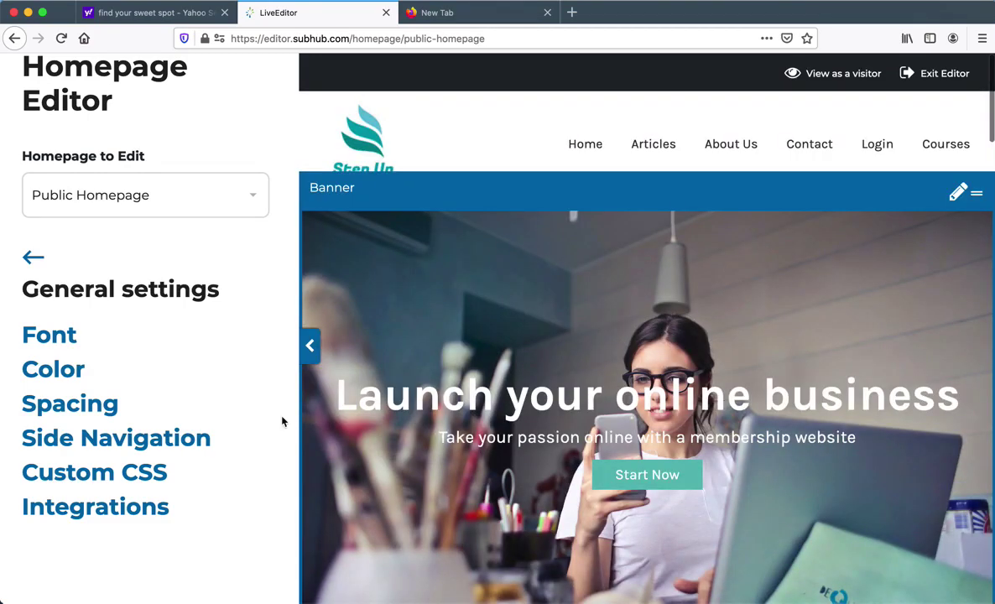
Step: Review the font source, URL, family and base size options in the public homepage's Font settings
left_click(40, 334)
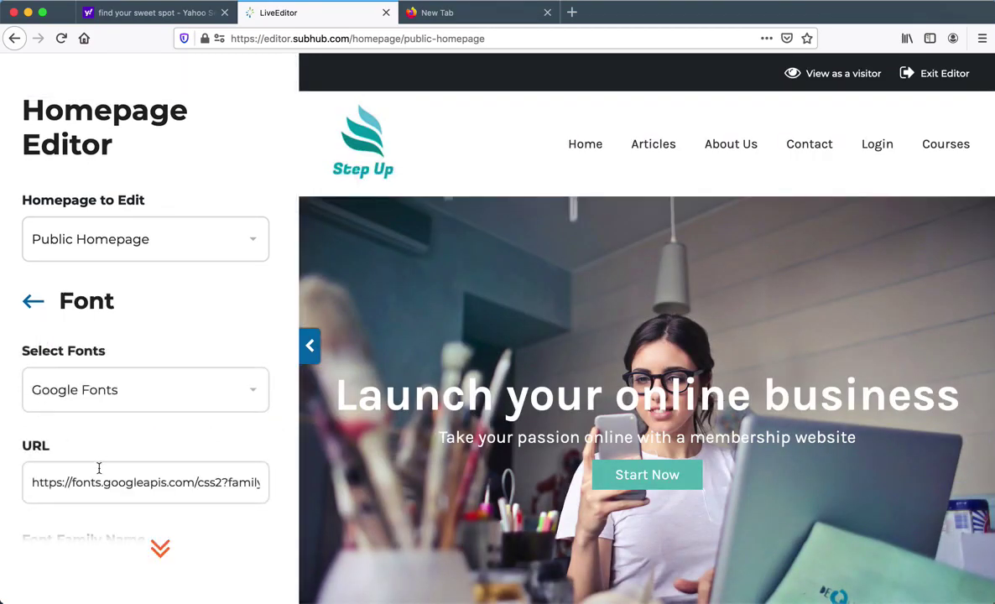
scroll(106, 431, "down", 6)
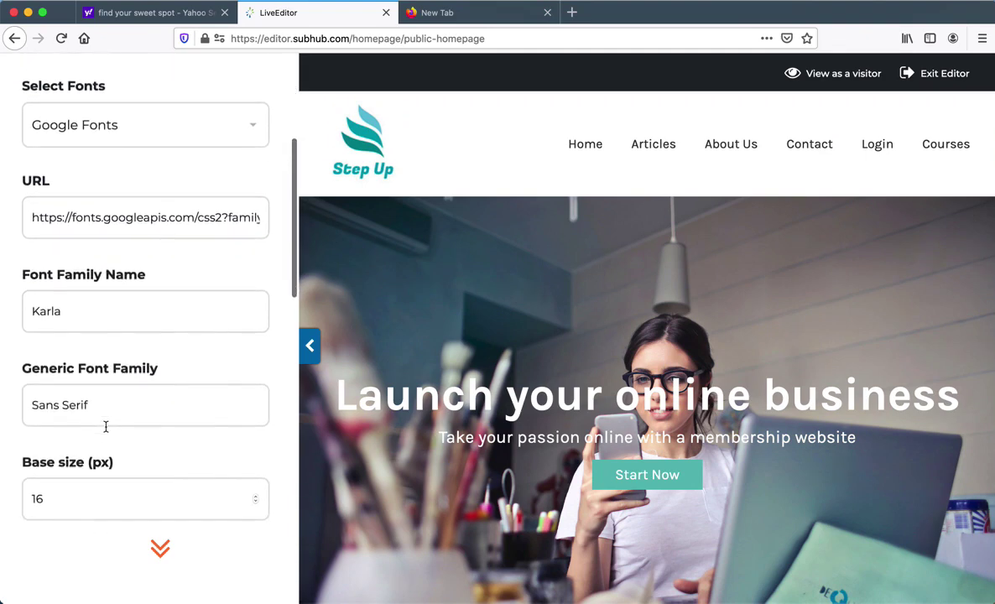
scroll(105, 431, "up", 2)
scroll(105, 432, "up", 1)
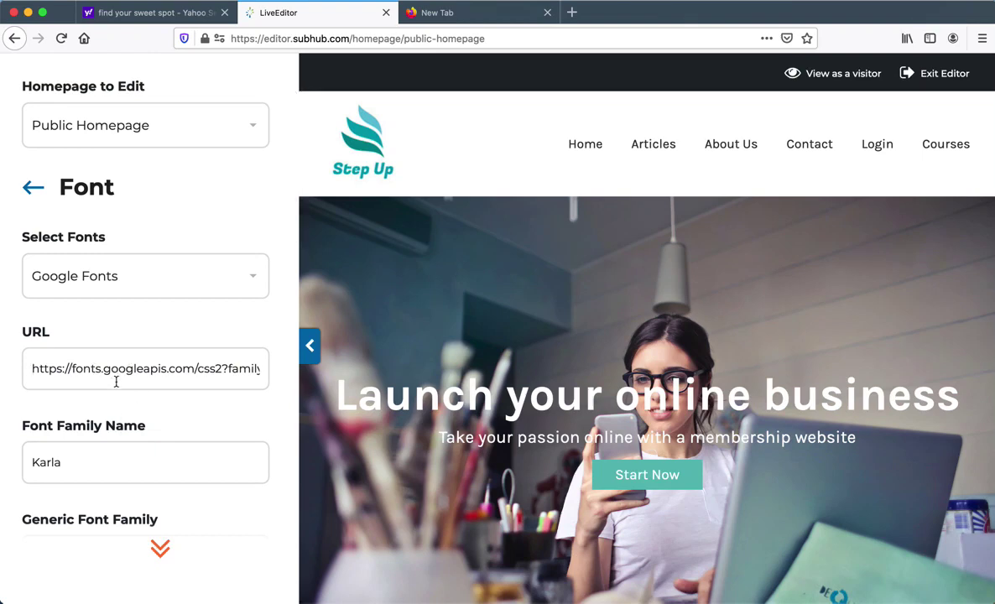
scroll(117, 382, "up", 2)
left_click(31, 299)
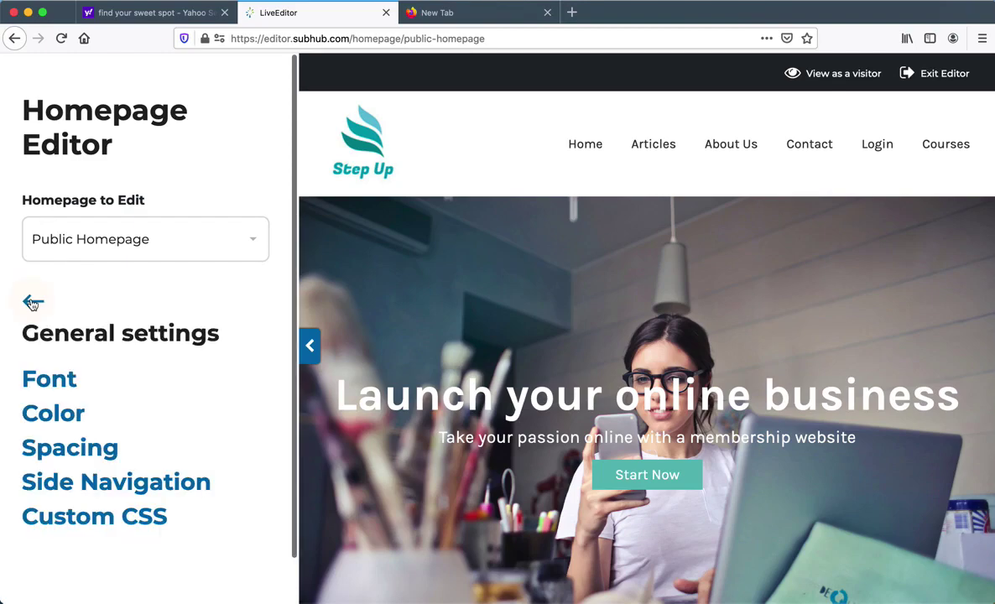
Step: Examine the public homepage's color settings for headings, titles, content and buttons, and its section spacing settings
left_click(67, 412)
scroll(135, 437, "down", 5)
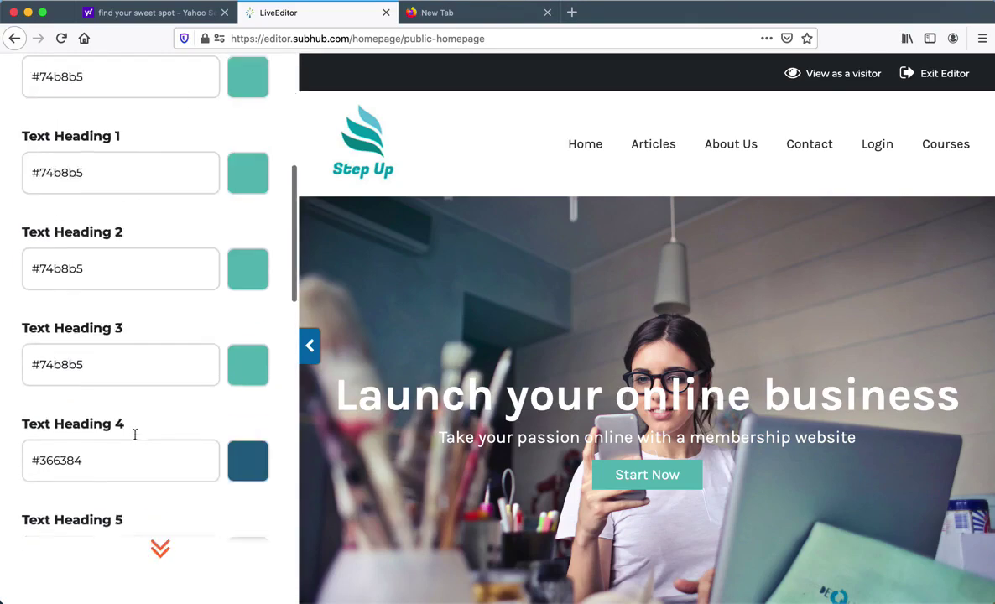
scroll(135, 434, "down", 6)
scroll(135, 433, "up", 1)
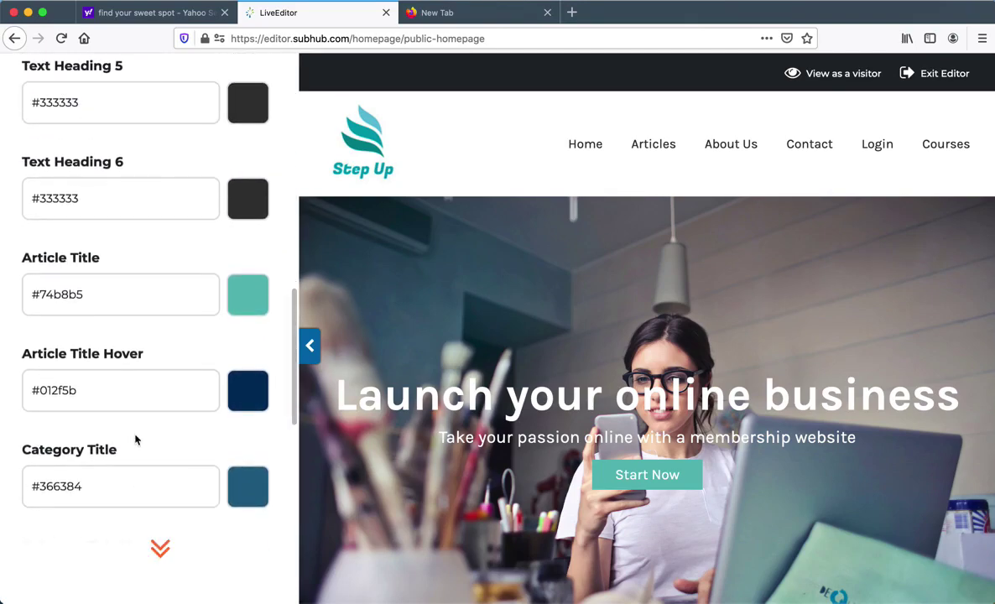
scroll(135, 438, "down", 5)
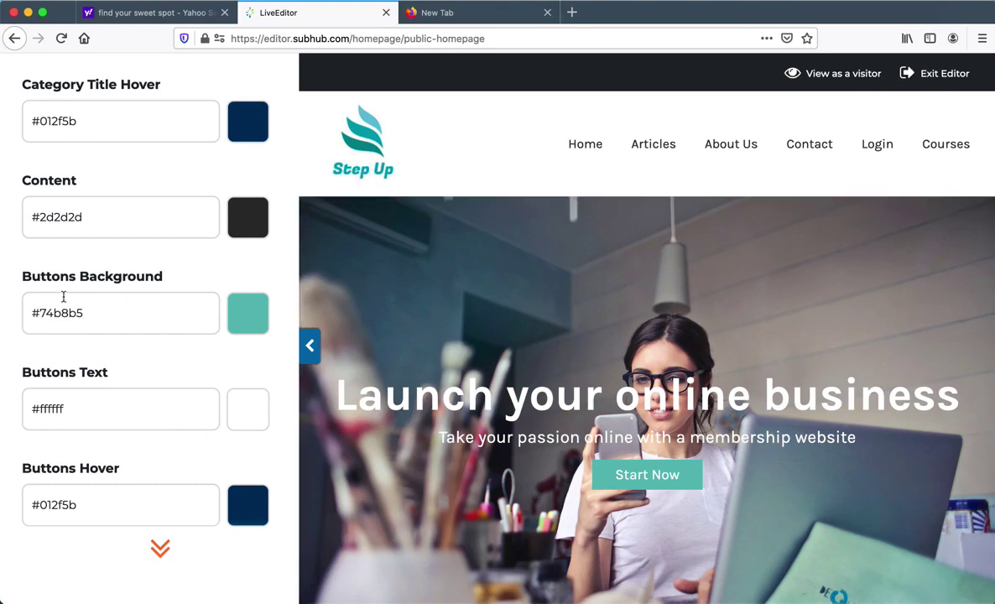
scroll(62, 295, "up", 10)
left_click(33, 301)
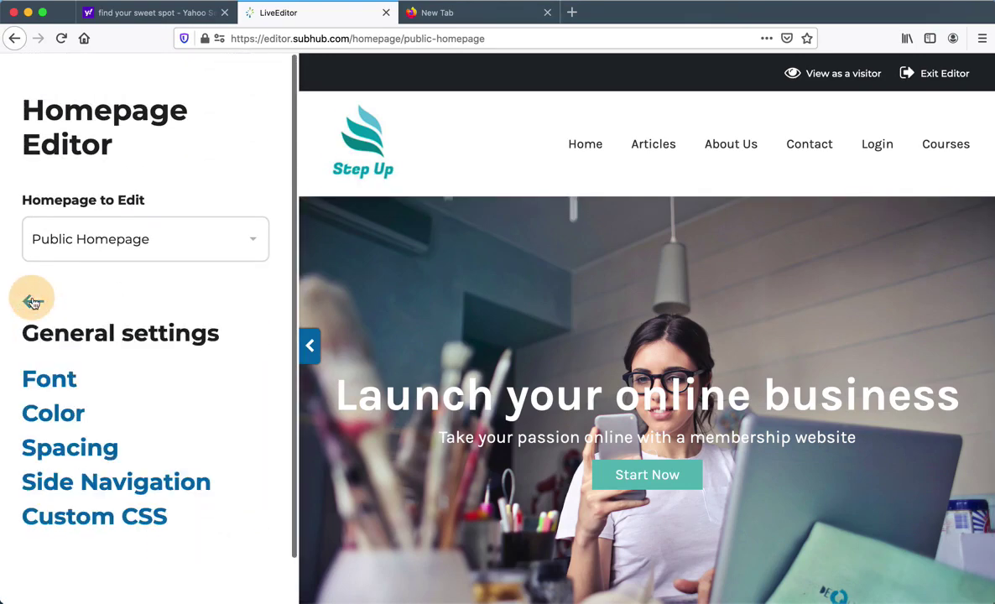
left_click(74, 447)
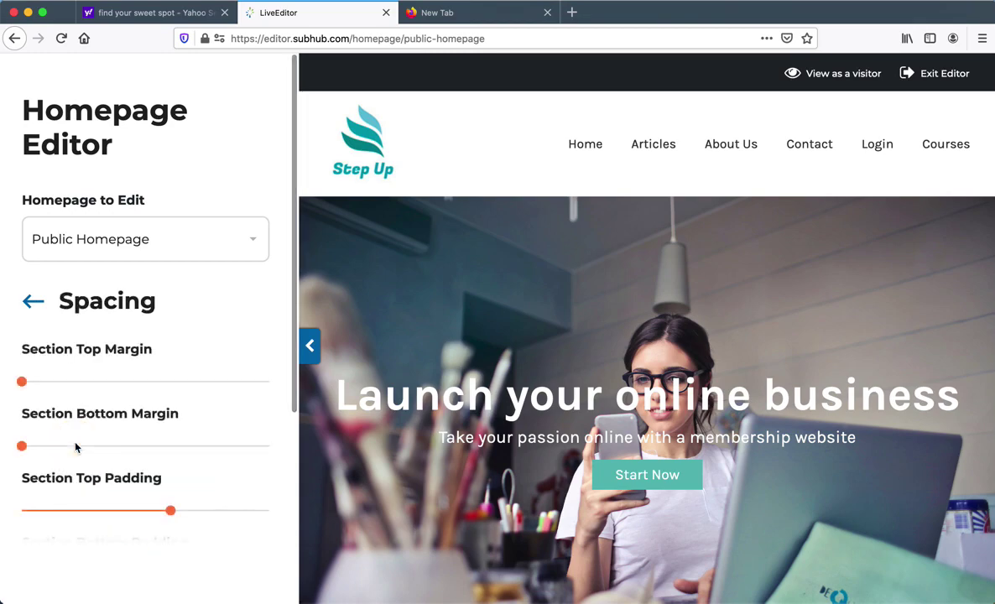
left_click(32, 301)
Step: Try enabling the sidebar in the public homepage's side navigation settings, and disable it again
left_click(89, 481)
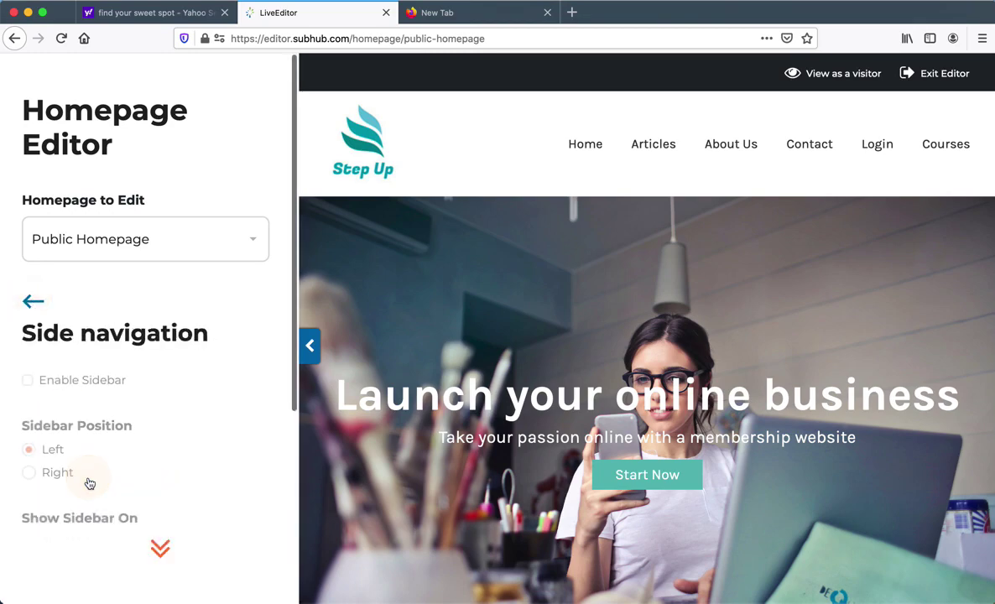
left_click(27, 380)
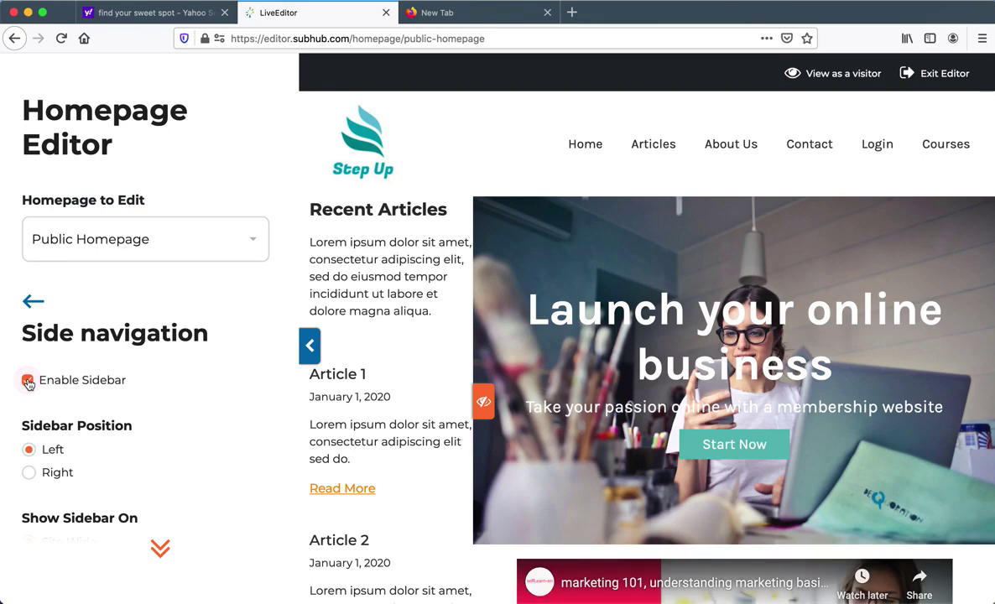
left_click(28, 381)
left_click(32, 302)
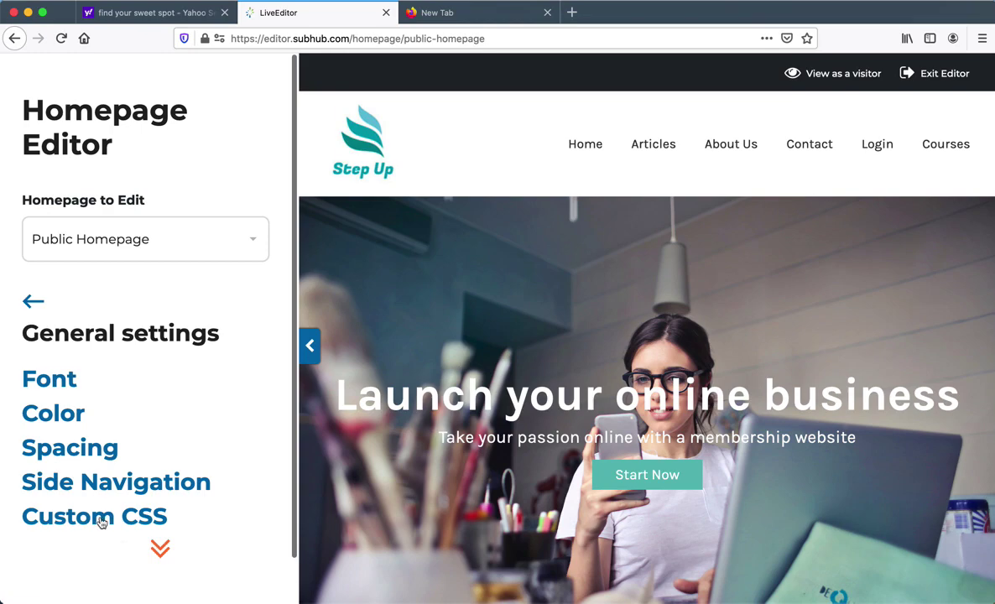
Step: Leave the general settings and review the public homepage's Top Navigation section, including its logo image options
scroll(97, 522, "down", 1)
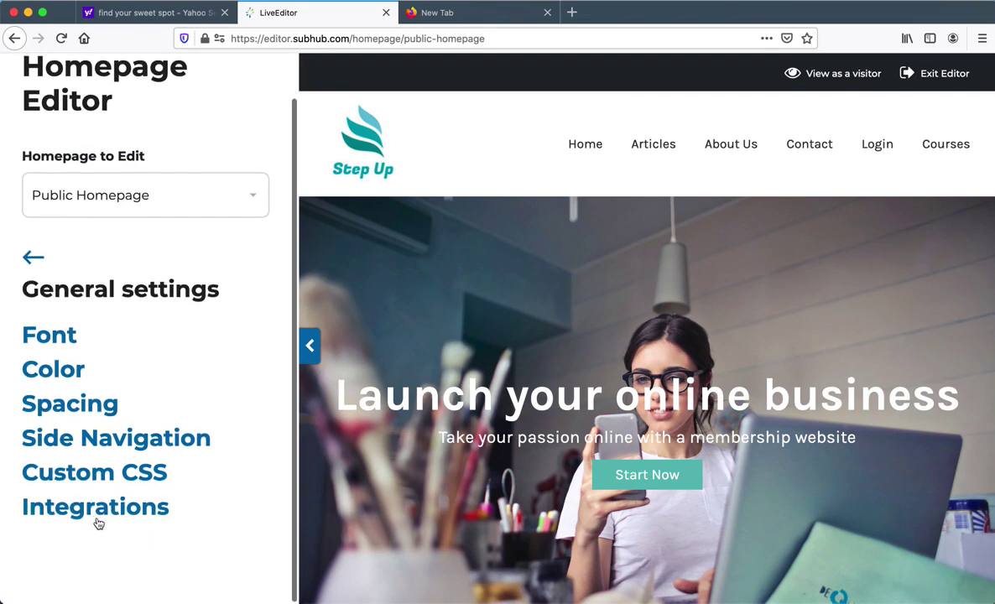
left_click(34, 258)
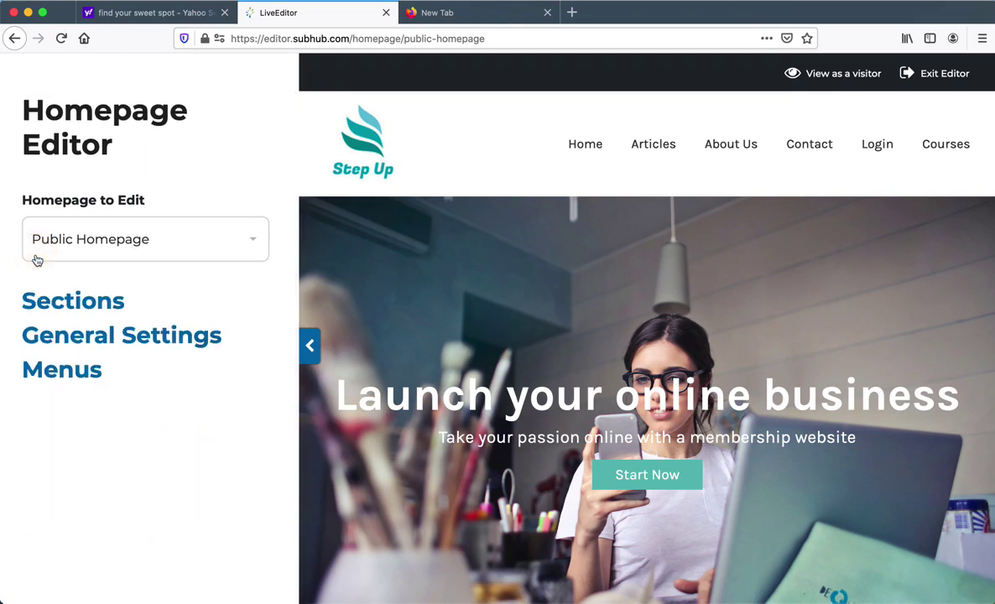
left_click(61, 303)
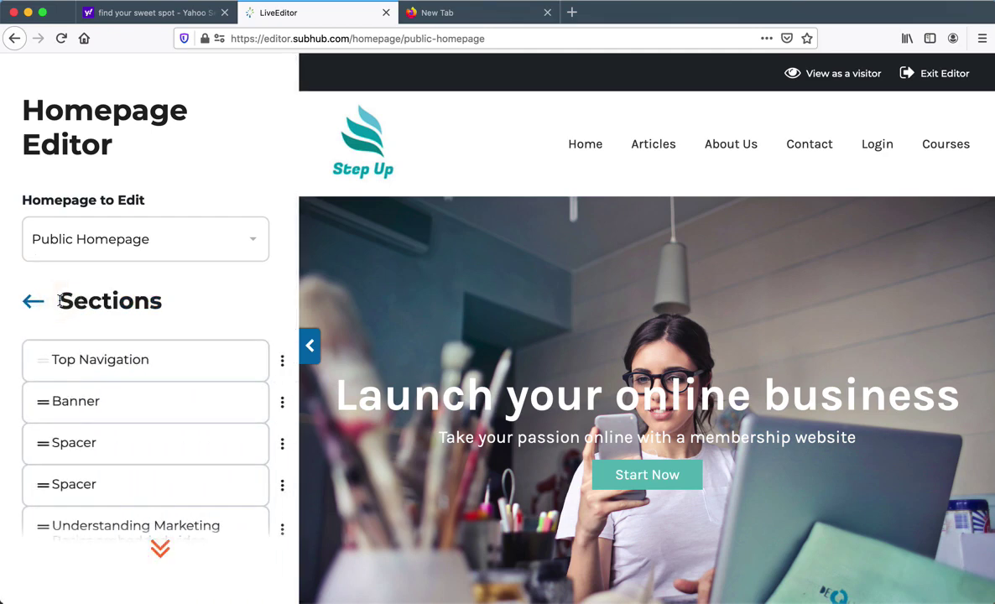
left_click(128, 360)
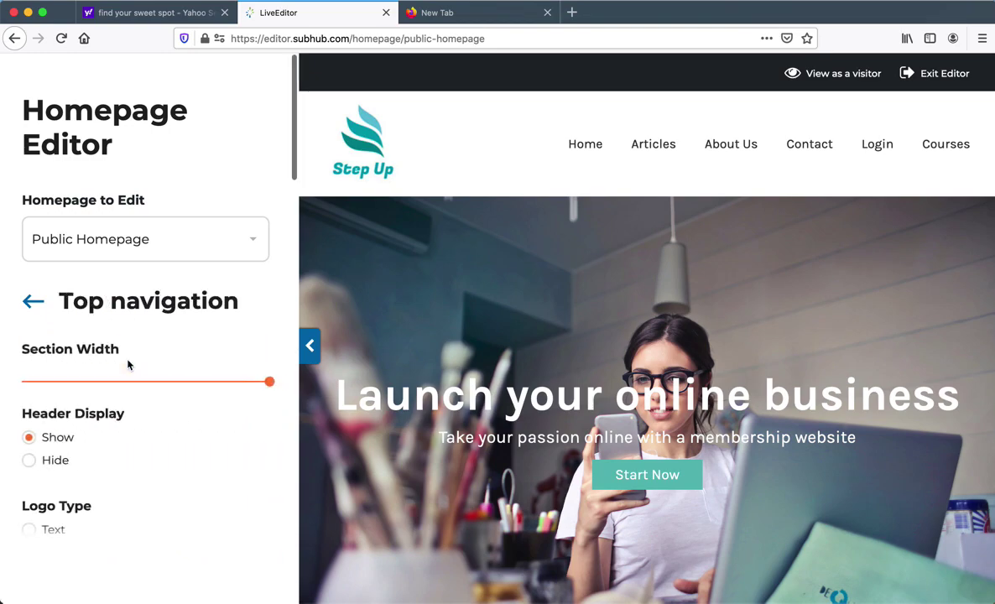
scroll(128, 364, "down", 2)
scroll(127, 364, "down", 10)
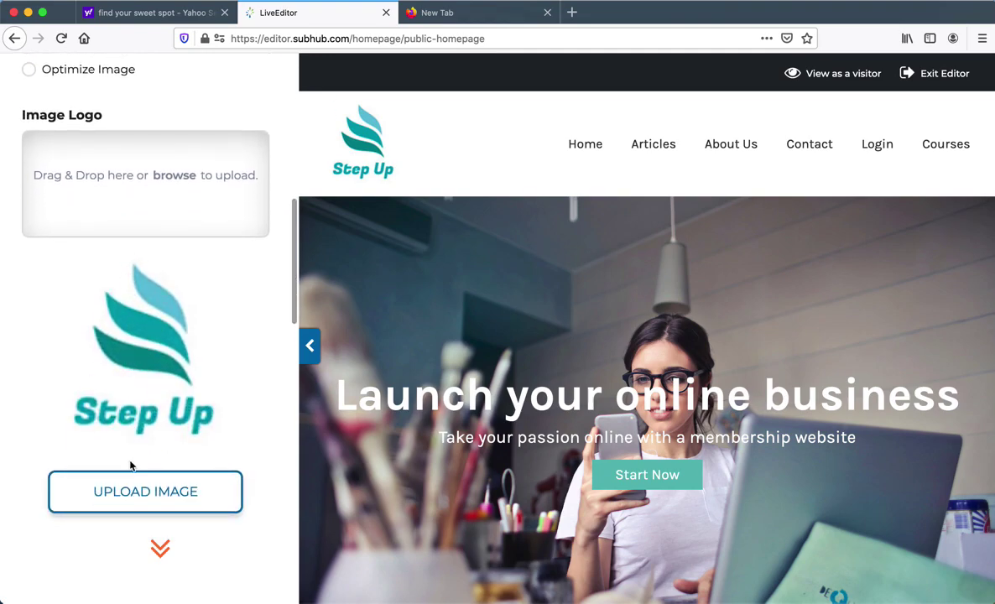
scroll(130, 465, "up", 12)
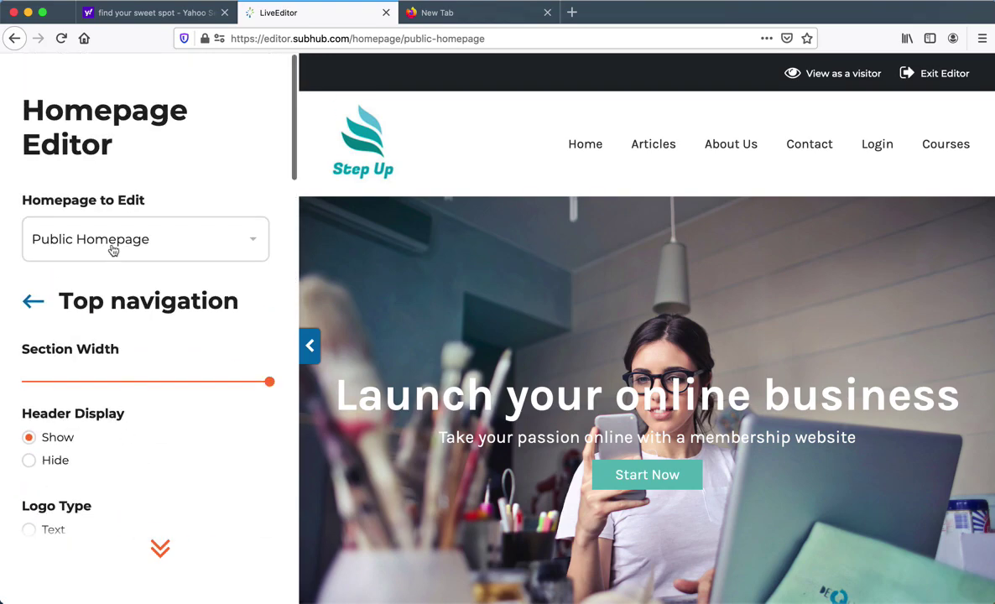
Step: Switch to the Members Homepage and view the logo options of its Top Navigation section
left_click(113, 245)
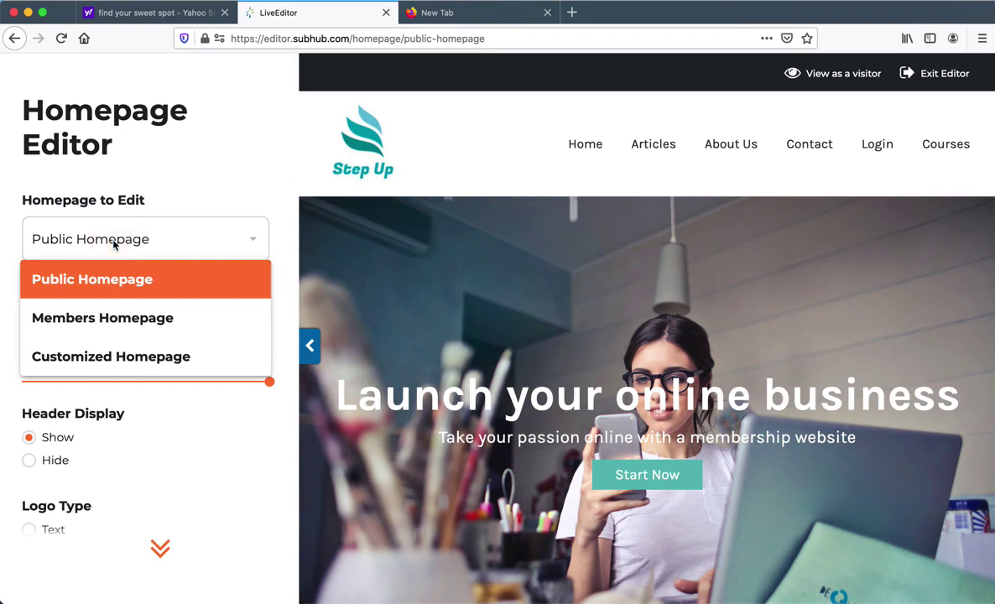
left_click(105, 318)
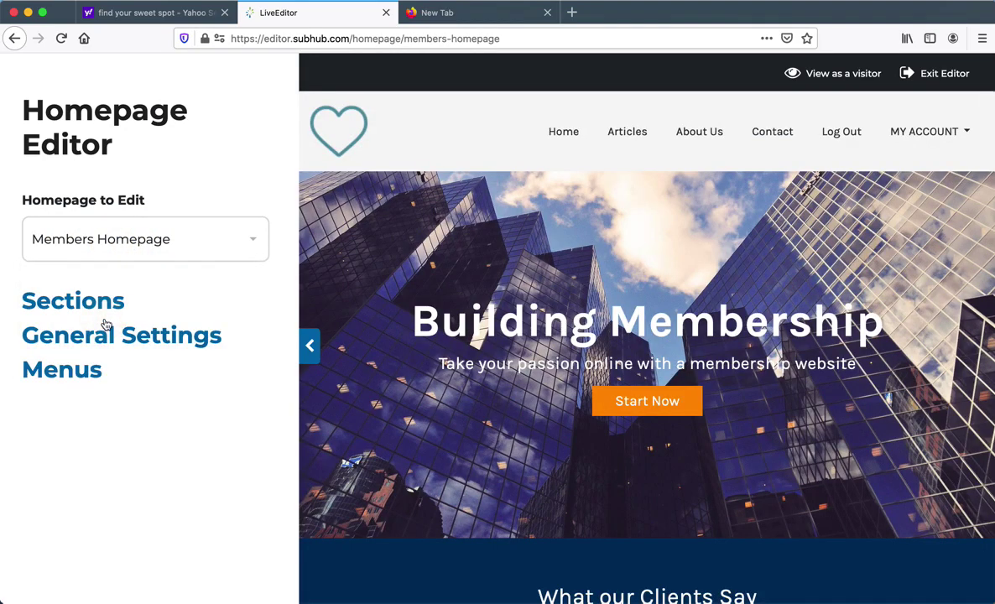
left_click(89, 299)
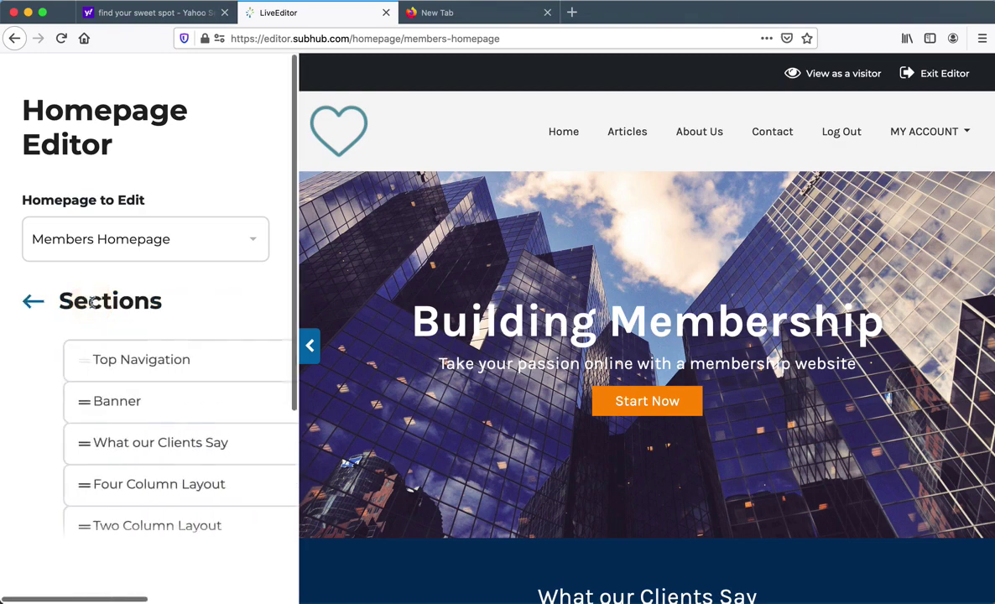
left_click(84, 366)
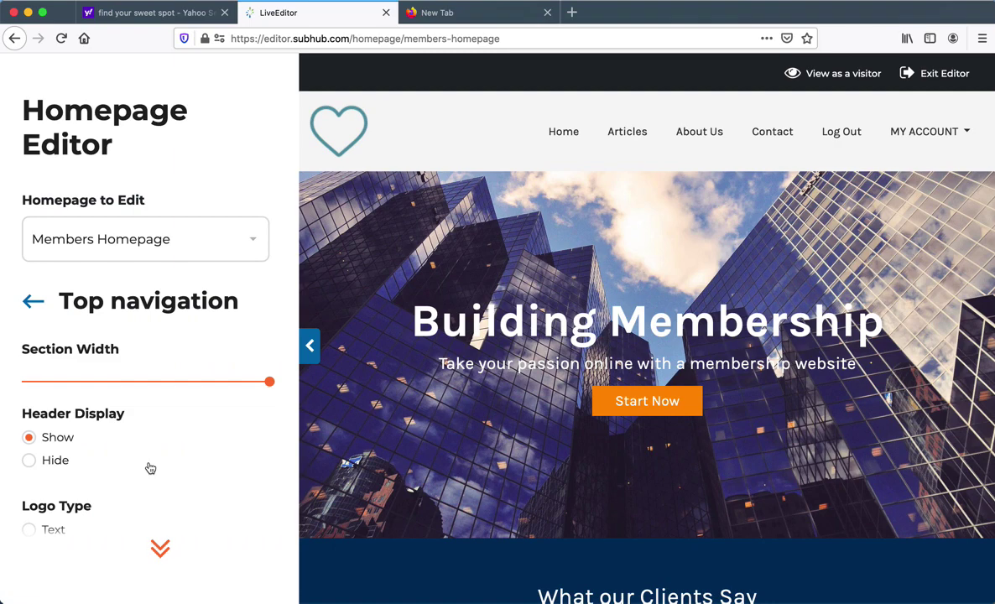
scroll(150, 467, "down", 5)
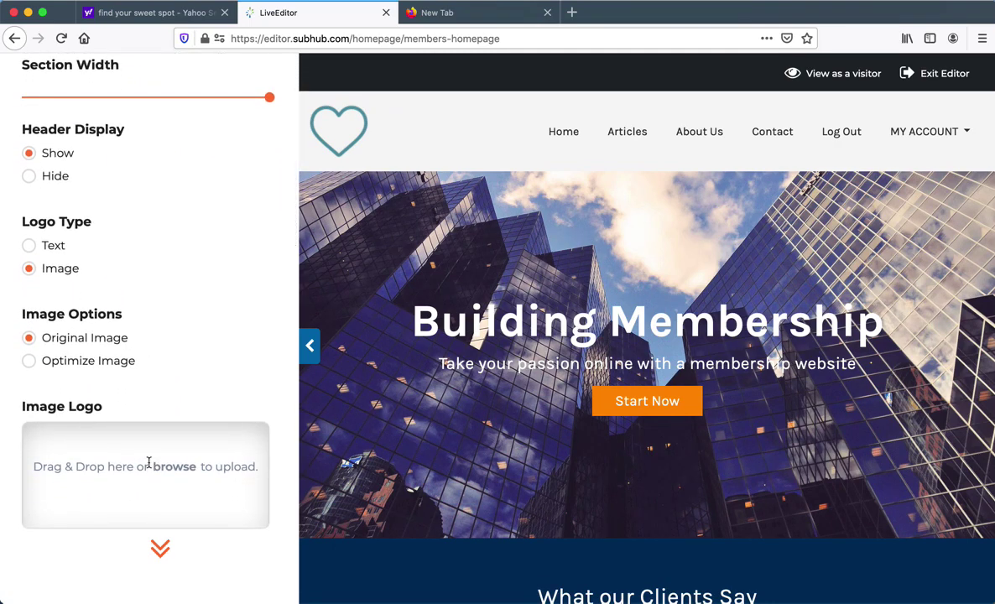
Step: Review the logo image and background color of the Members Homepage's Top Navigation, and return to its section list
scroll(148, 464, "down", 7)
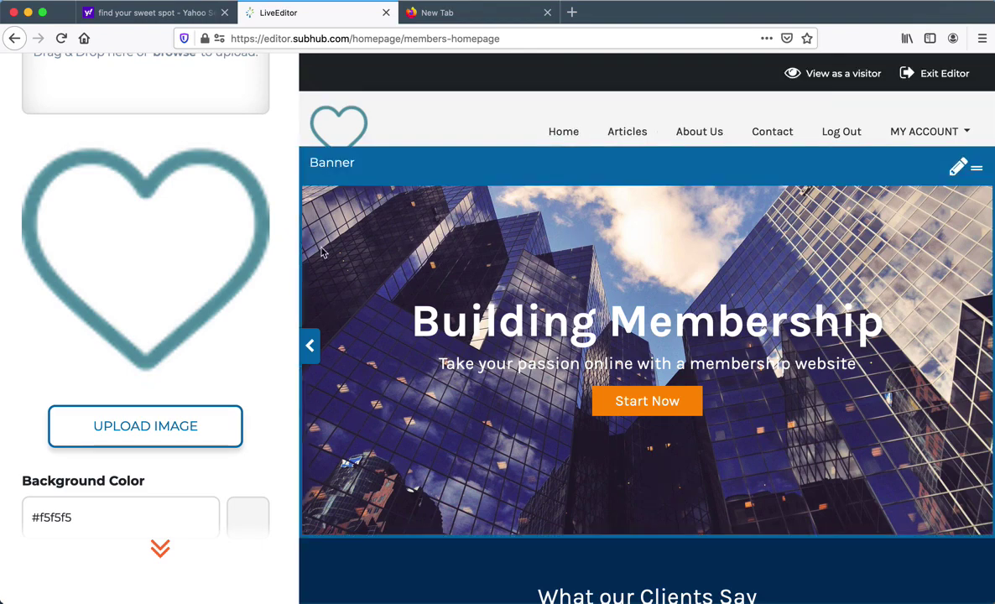
scroll(125, 279, "up", 5)
scroll(128, 278, "up", 3)
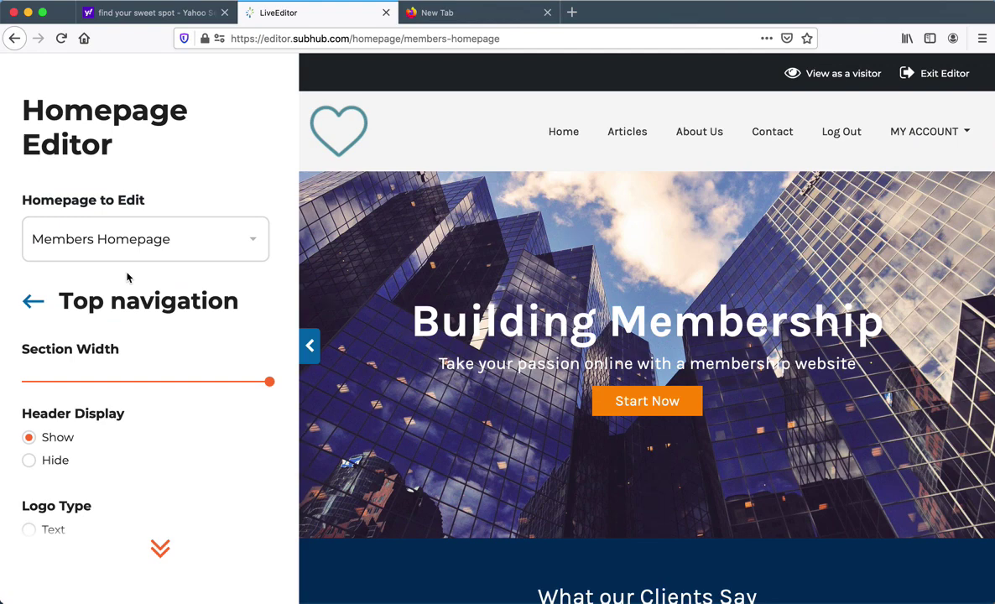
left_click(33, 302)
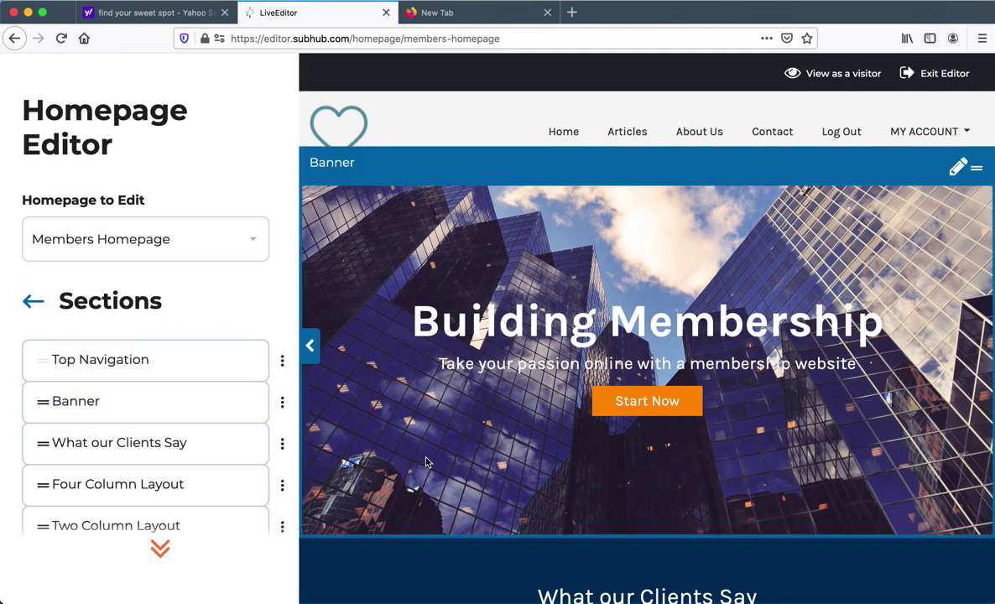
Step: Switch to the Public Homepage and open its list of sections
left_click(94, 230)
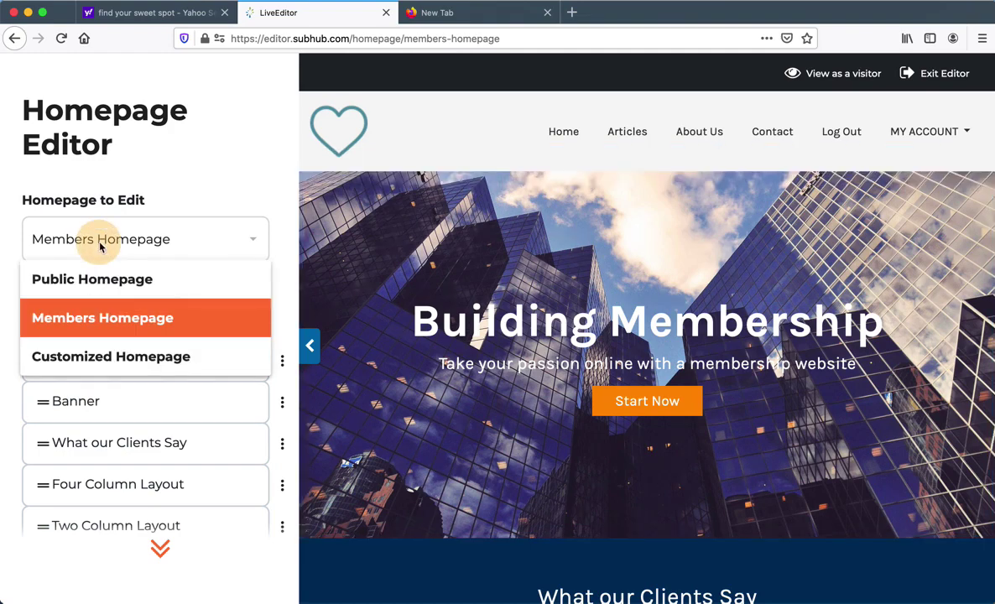
left_click(88, 281)
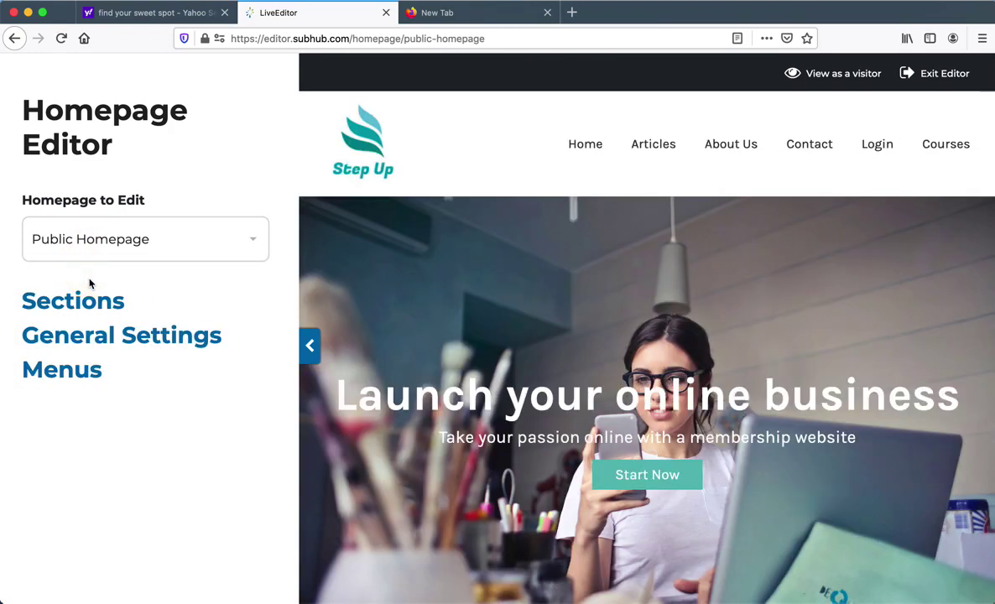
scroll(450, 386, "down", 5)
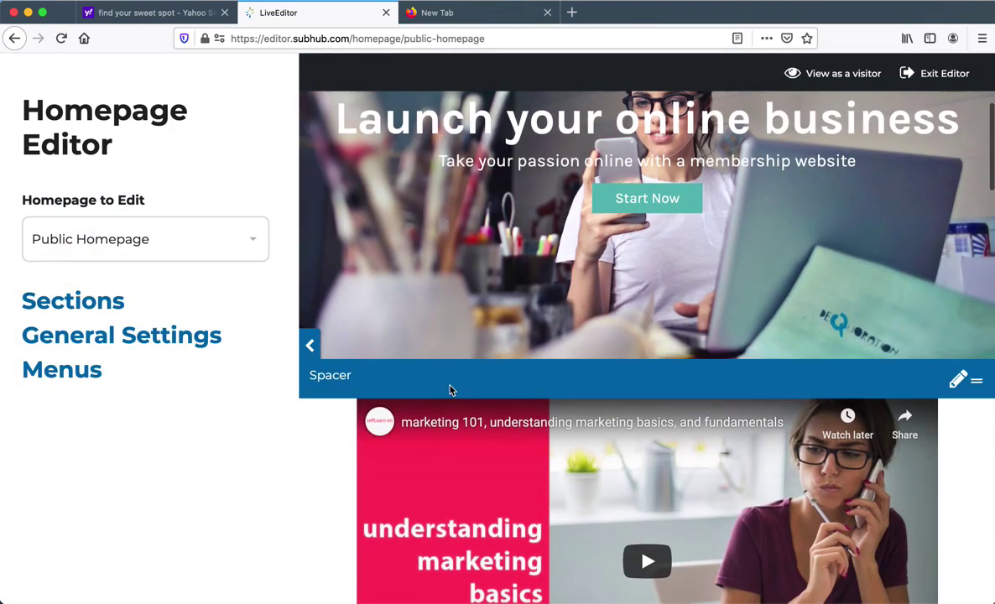
left_click(41, 301)
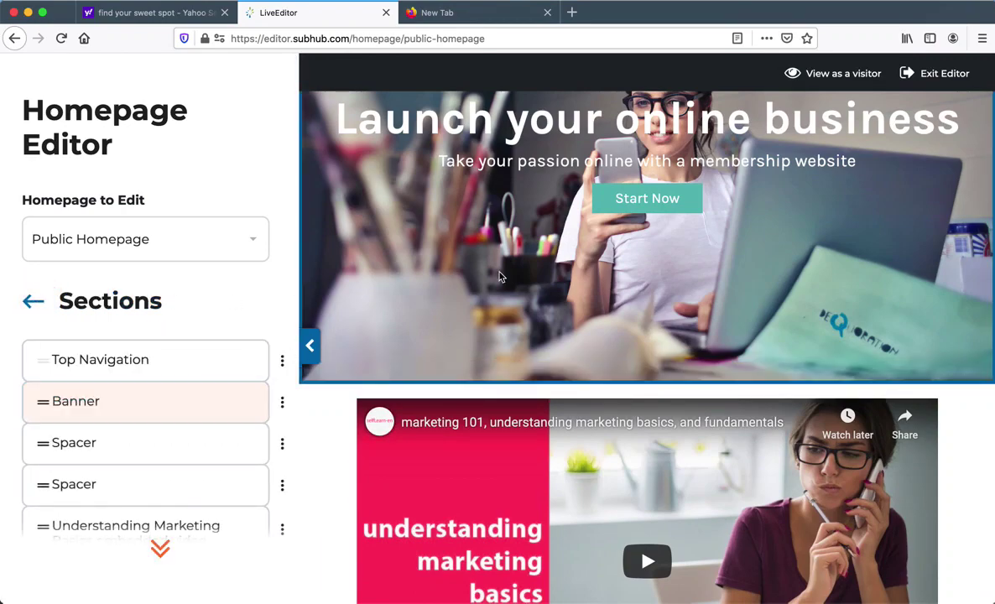
Step: Look through the Public Homepage's section list and compare it with the sections in the page preview
left_click(188, 377)
scroll(167, 394, "down", 10)
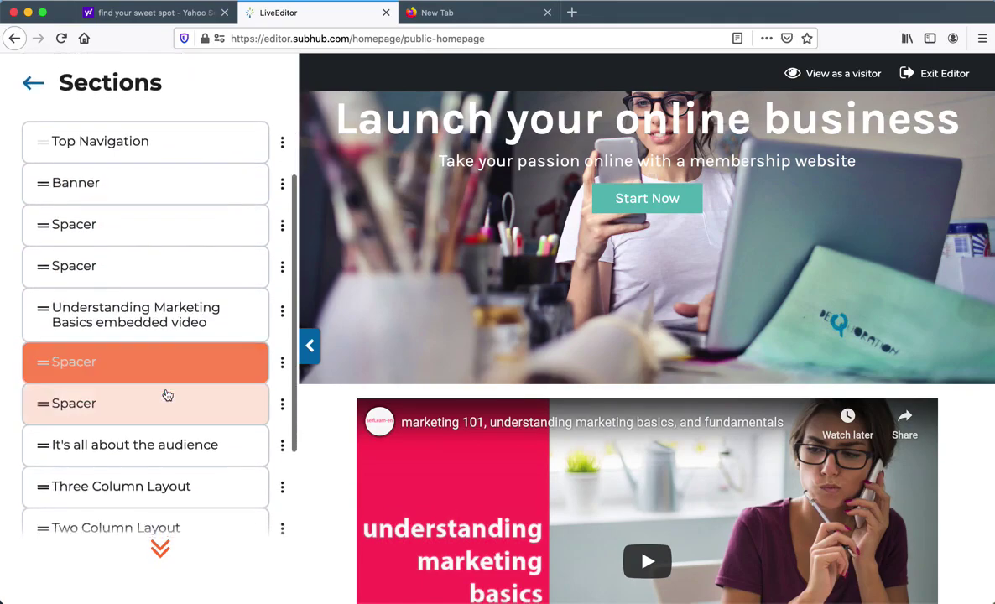
scroll(554, 293, "up", 3)
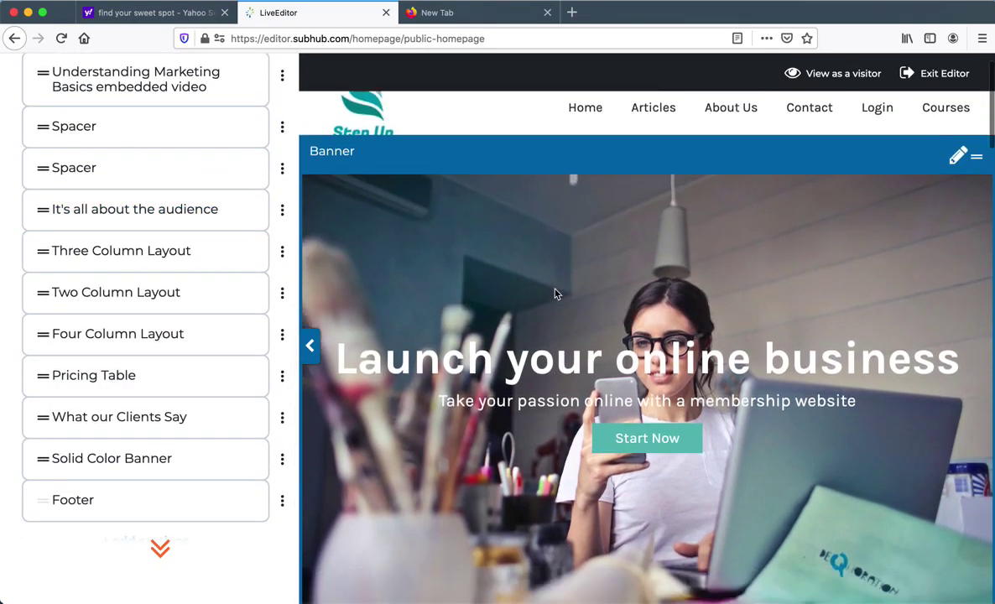
scroll(555, 294, "down", 6)
scroll(555, 293, "down", 12)
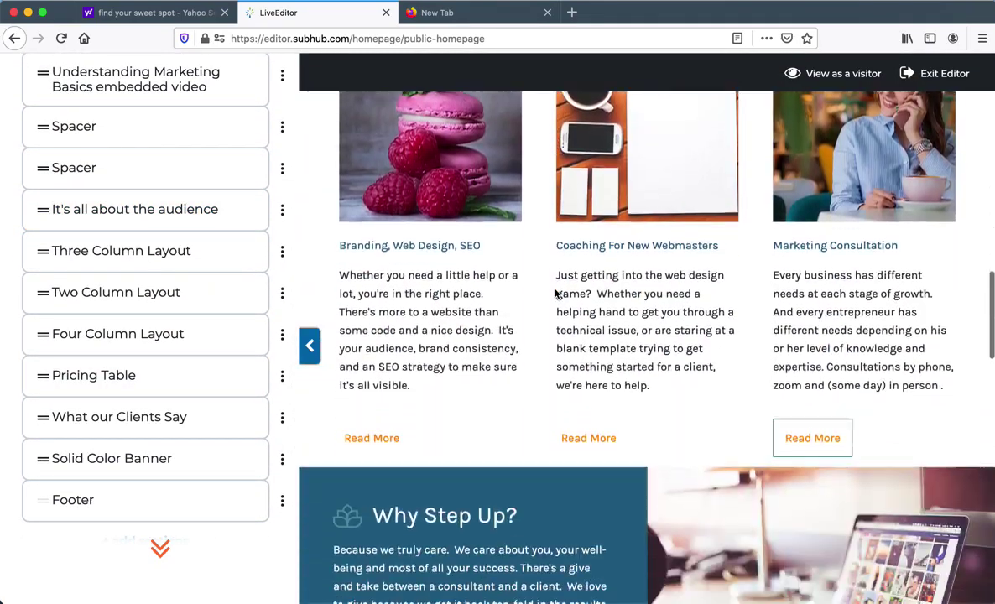
scroll(555, 294, "up", 12)
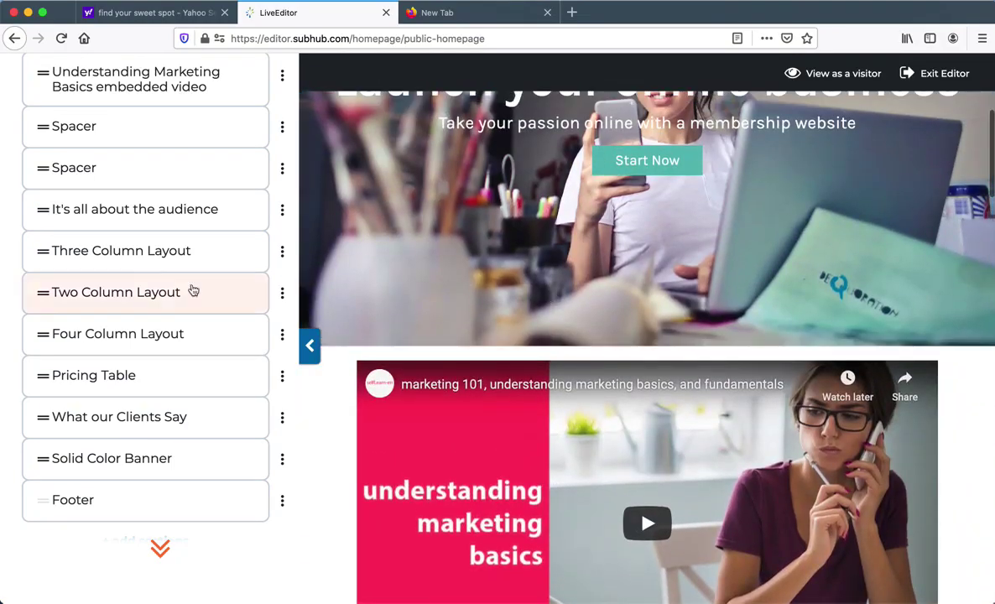
Step: View the Banner section's rename, duplicate, hide and delete options, and close them without choosing one
scroll(142, 269, "up", 5)
scroll(139, 259, "up", 2)
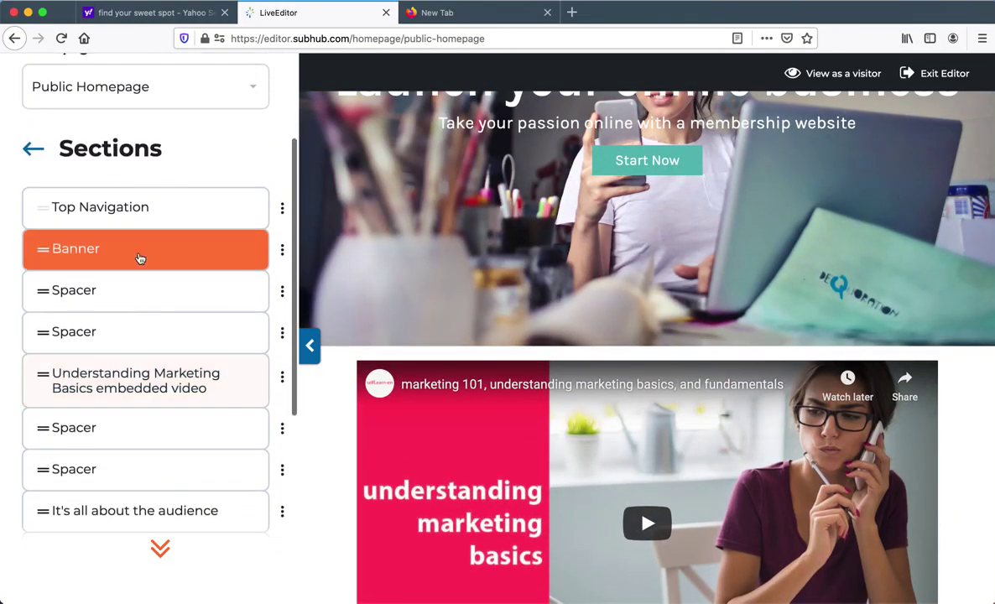
left_click(282, 252)
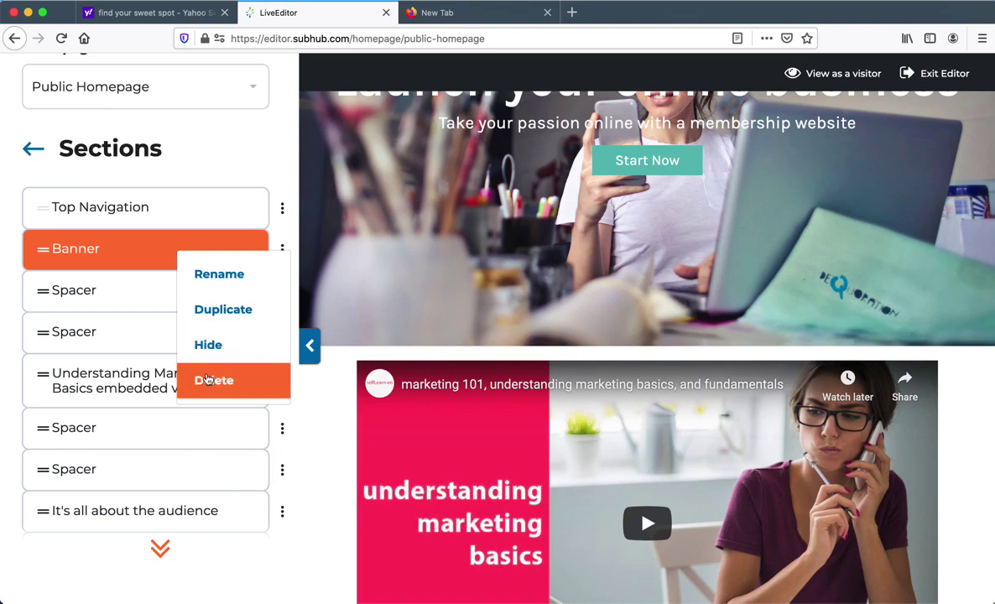
left_click(247, 167)
Step: Examine the Public Homepage preview from the embedded video through the column layouts and pricing table to the footer
scroll(337, 330, "down", 10)
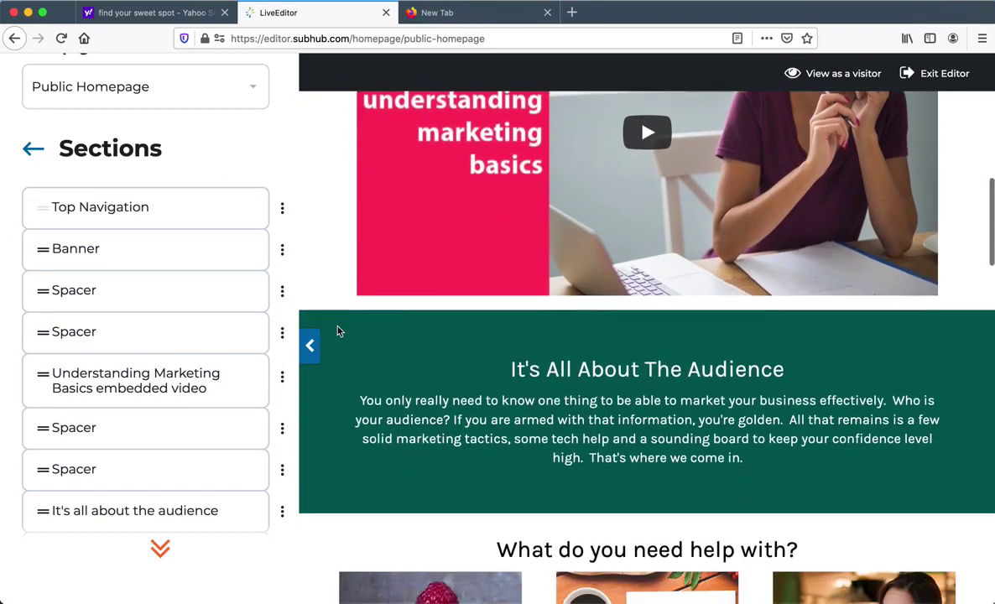
scroll(337, 330, "down", 7)
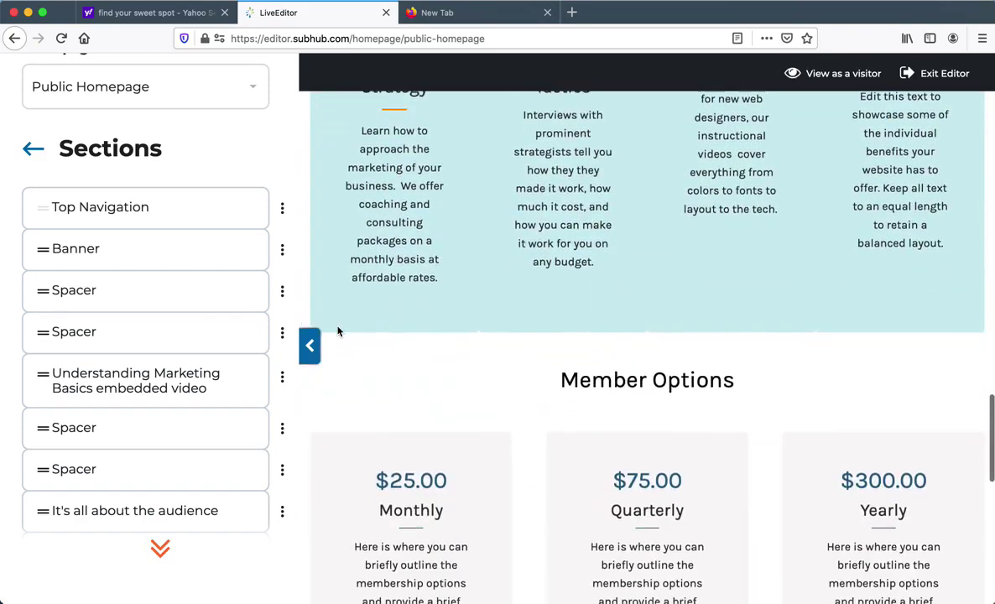
scroll(459, 315, "up", 10)
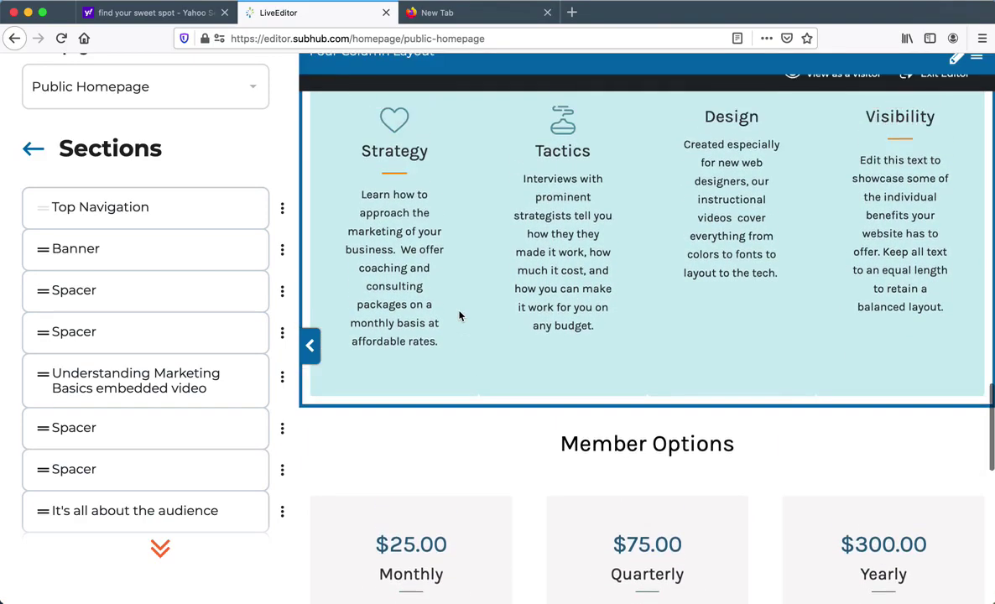
scroll(459, 315, "up", 5)
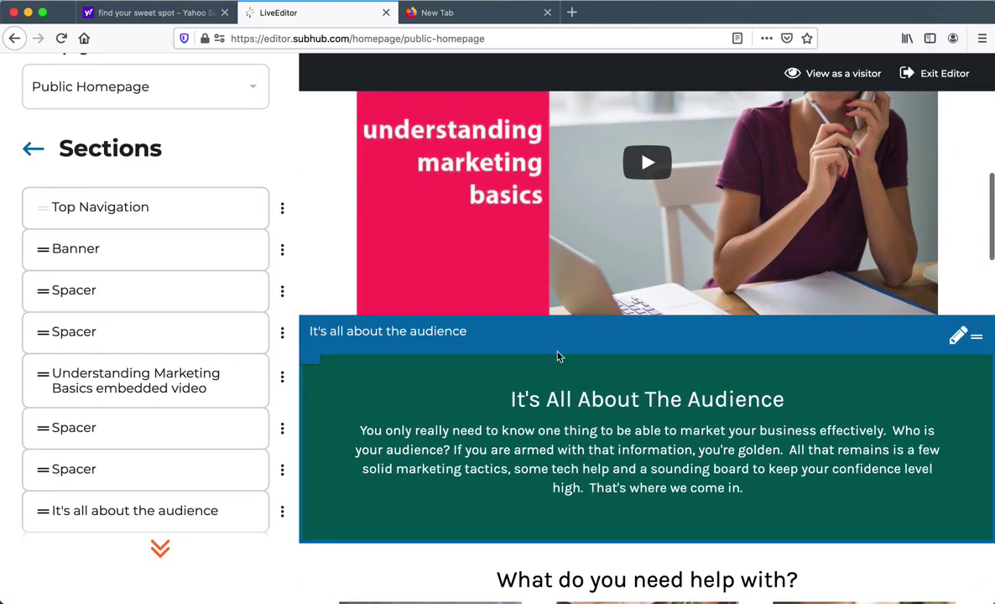
scroll(604, 433, "down", 5)
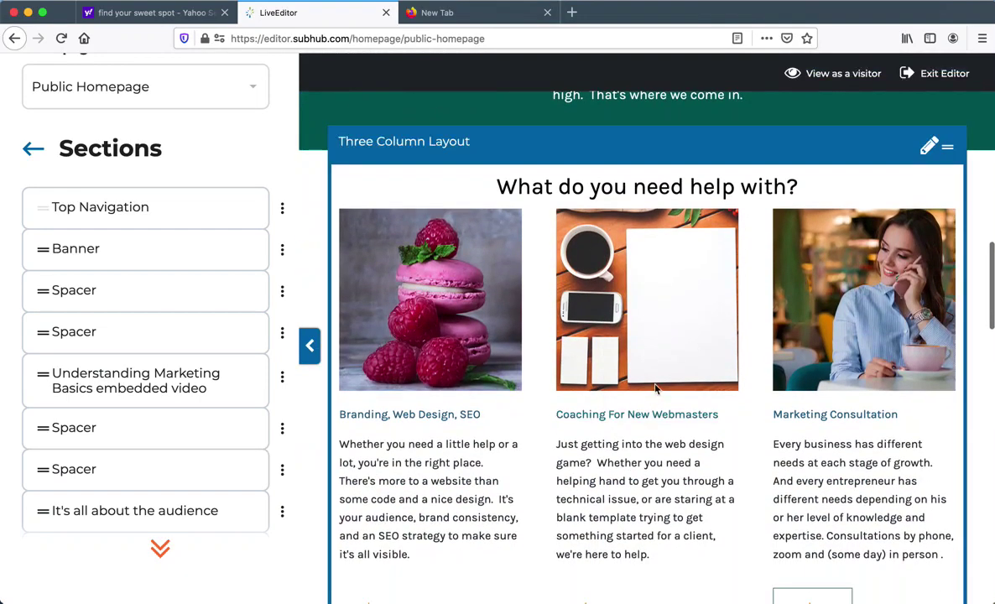
scroll(529, 344, "down", 10)
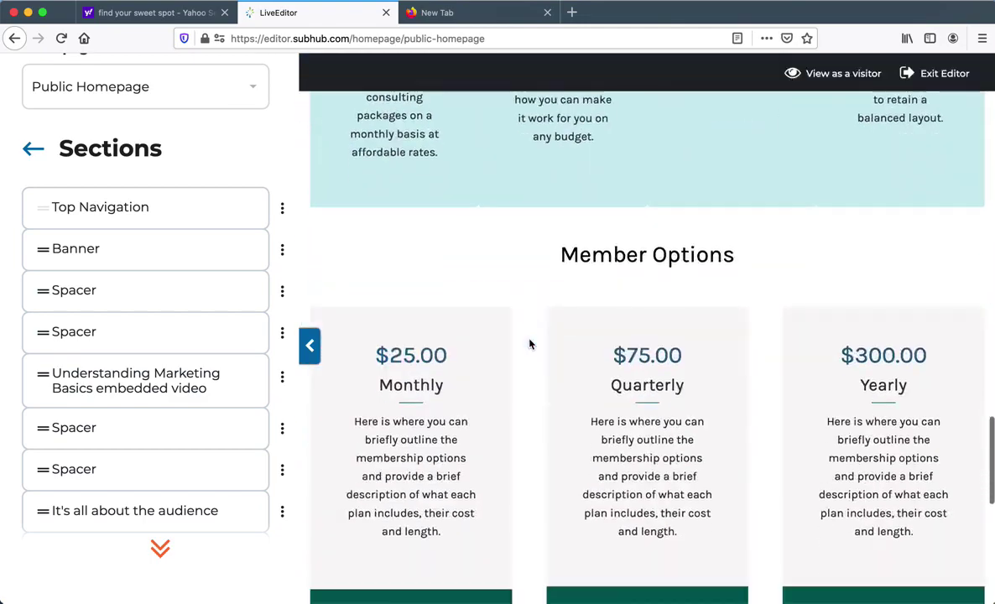
scroll(529, 342, "down", 3)
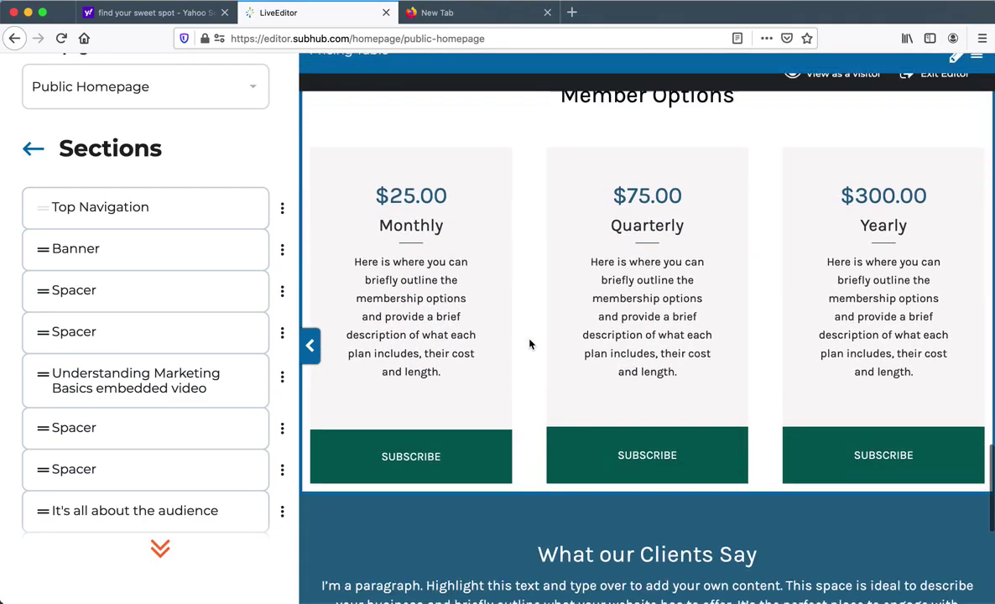
scroll(598, 346, "down", 8)
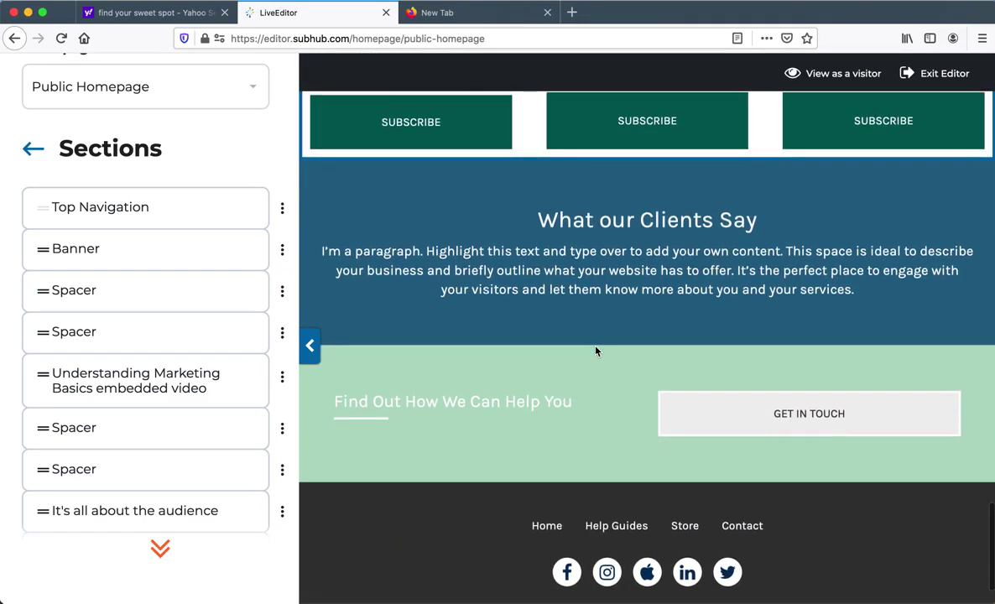
scroll(594, 351, "up", 15)
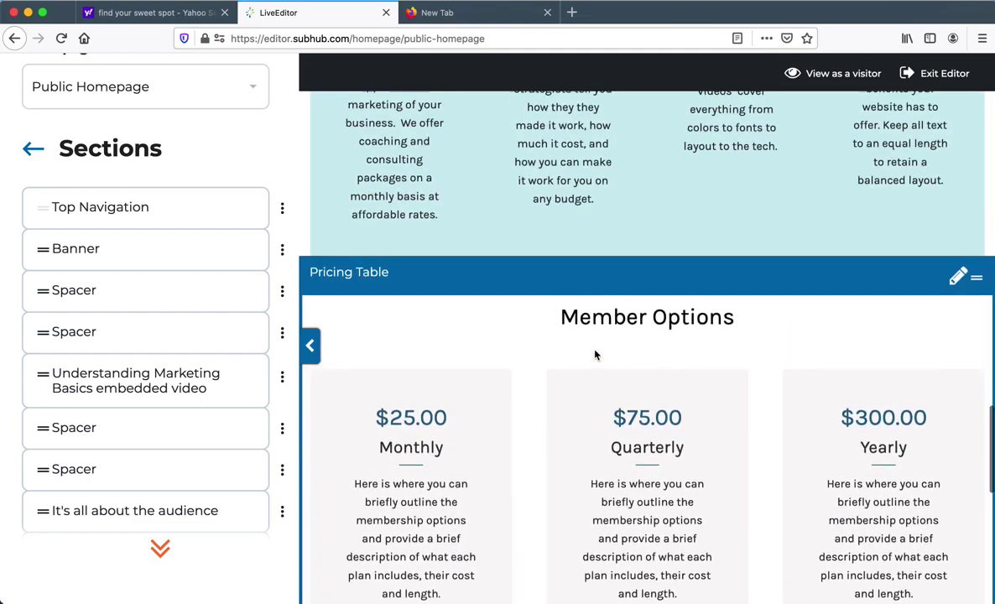
Step: Browse the Showcase layouts available for a new section, and close them without adding one
scroll(198, 476, "down", 5)
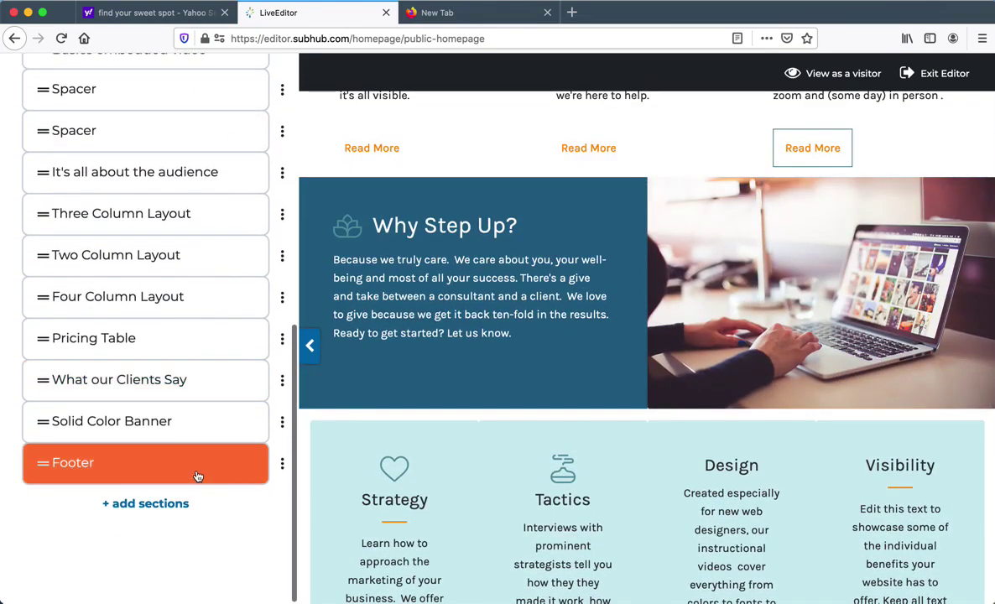
left_click(169, 505)
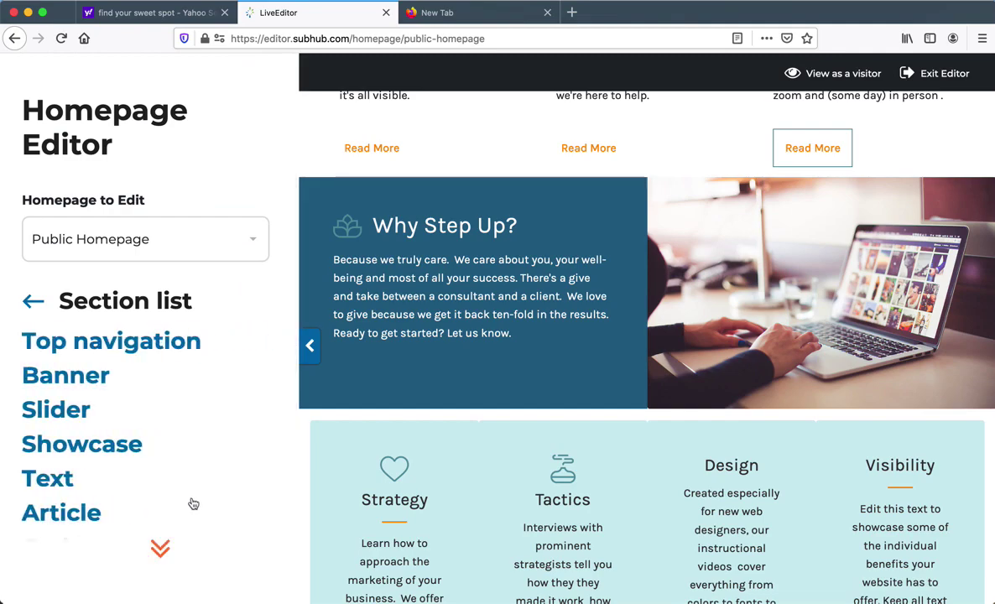
left_click(112, 450)
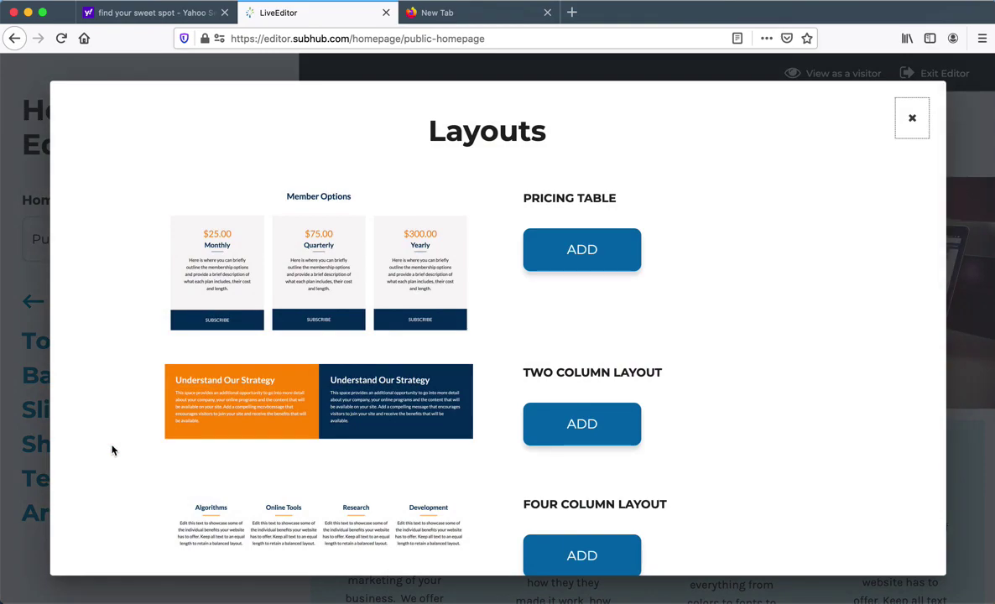
scroll(680, 328, "down", 10)
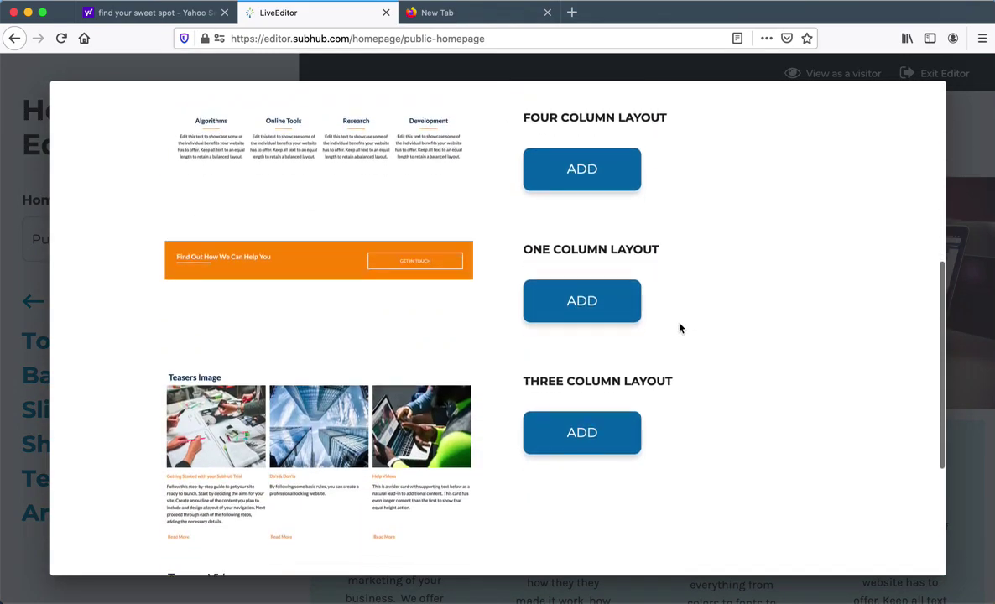
scroll(679, 328, "up", 10)
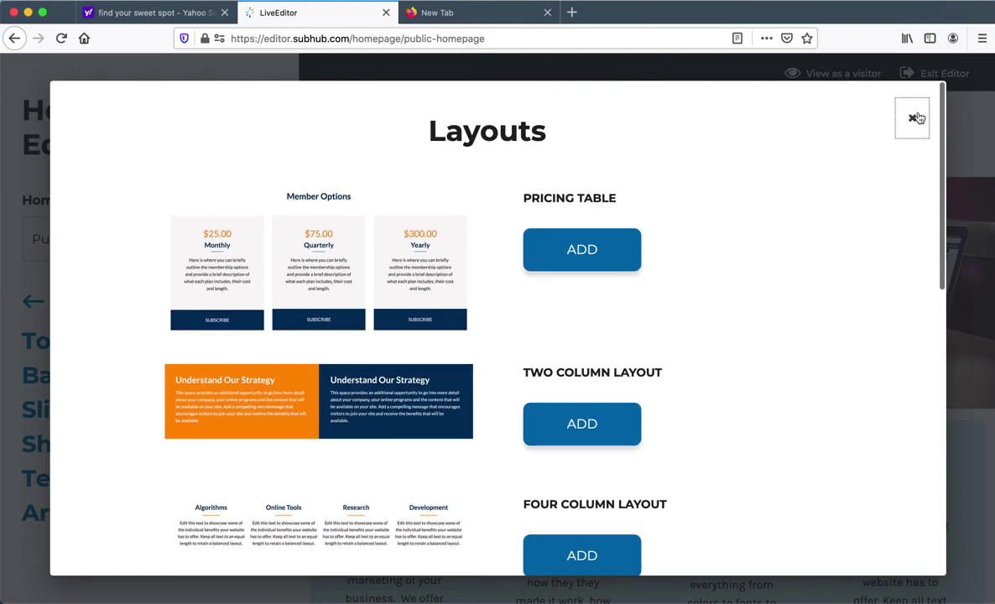
left_click(914, 121)
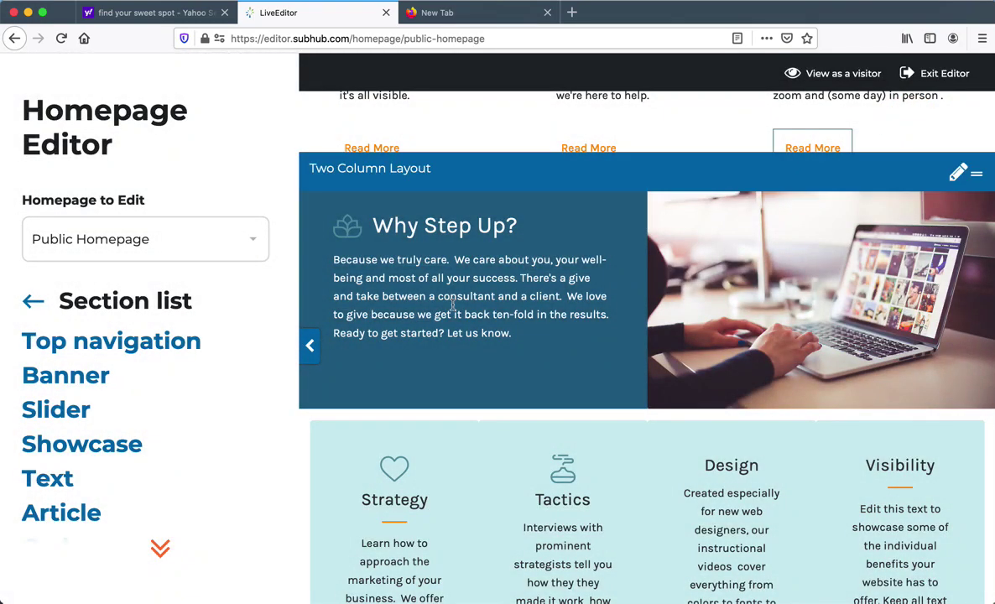
Step: Open the "Why Step Up?" Two Column Layout section for editing and review its title, background color and column settings
left_click(958, 175)
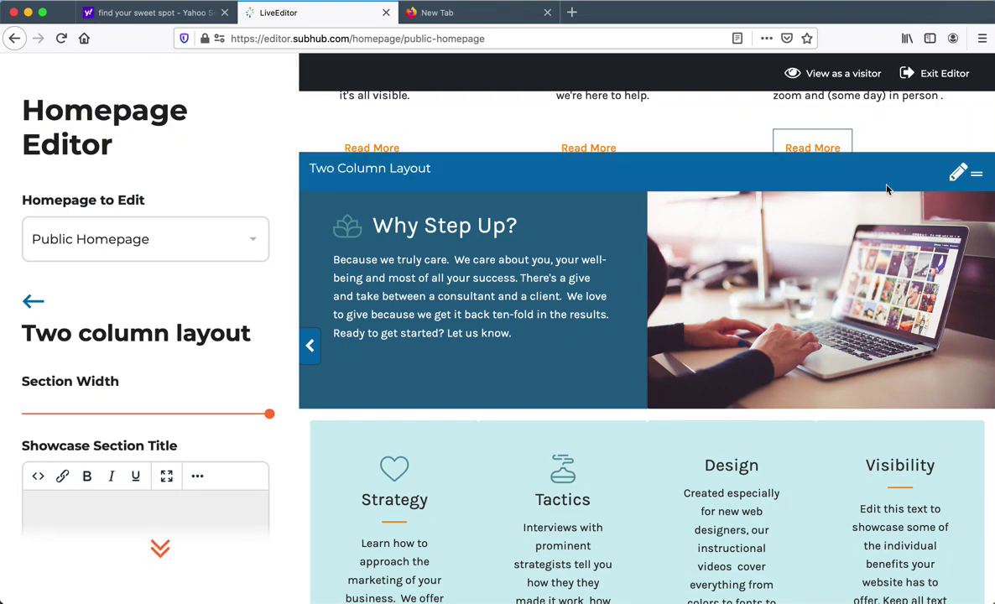
scroll(141, 382, "down", 10)
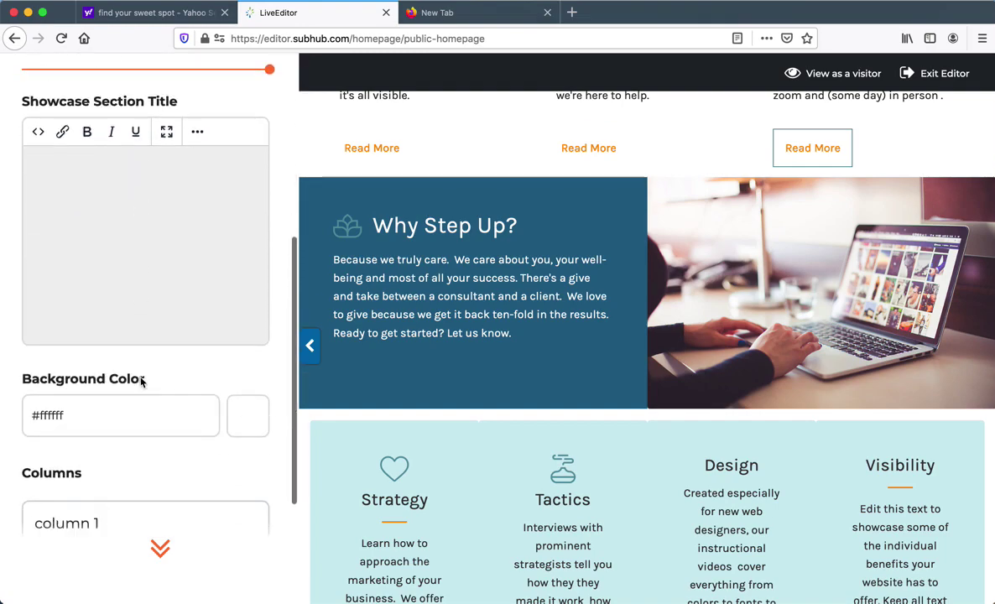
scroll(141, 382, "down", 4)
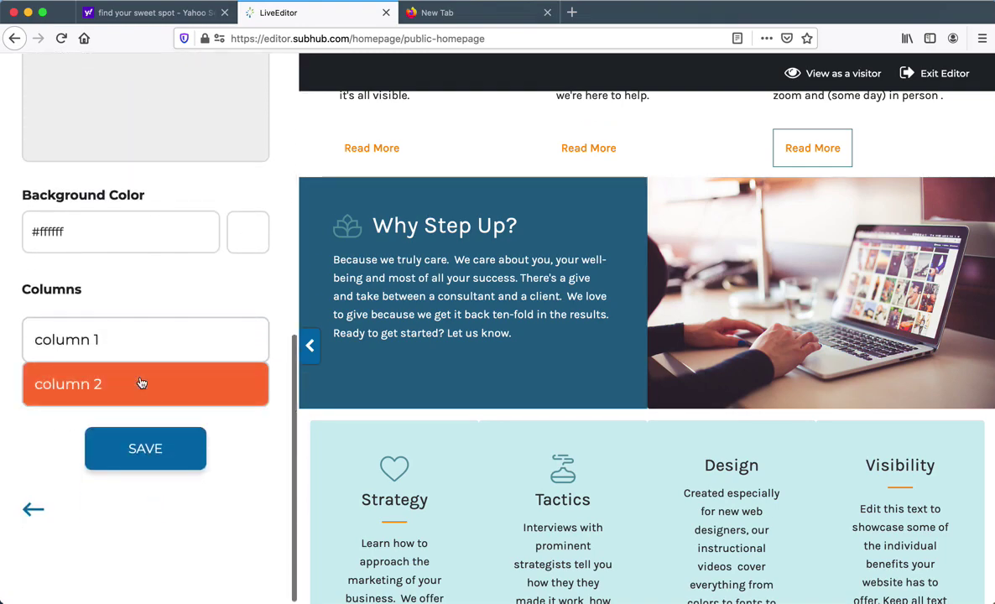
Step: Open column 1 of the Two Column Layout and review its heading's full formatting options, body text and margin setting
left_click(85, 339)
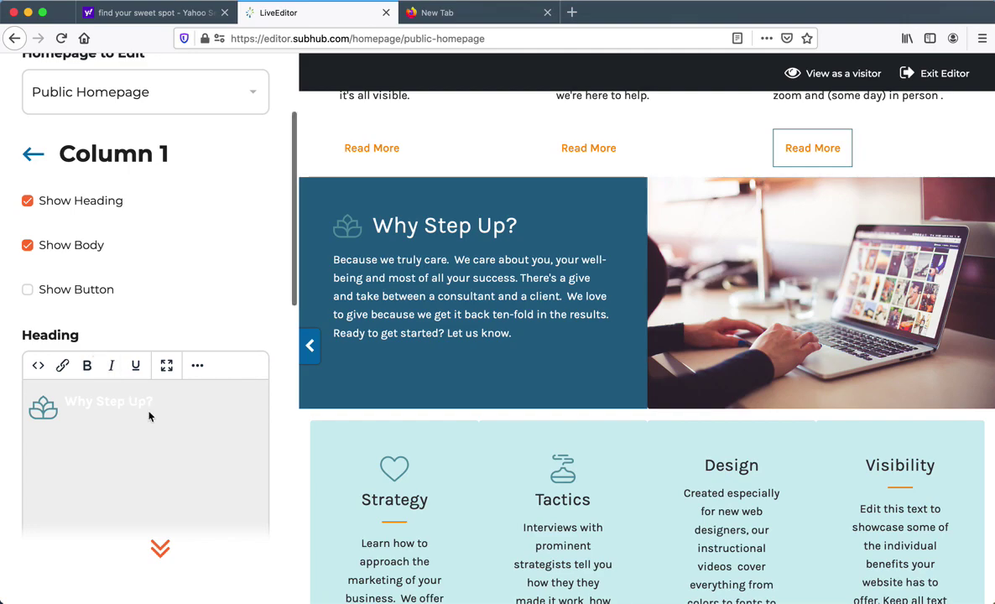
scroll(171, 406, "down", 3)
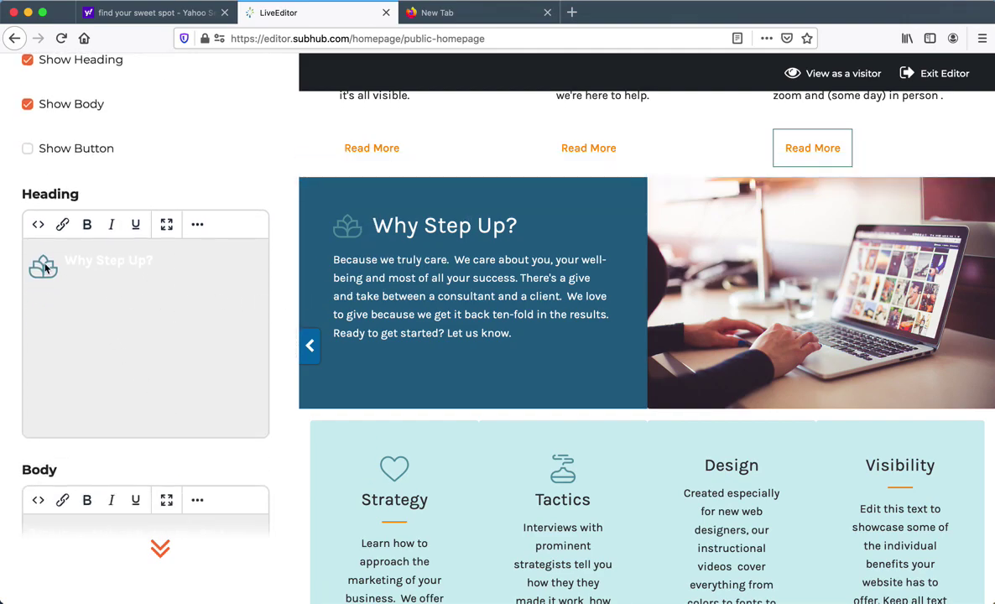
left_click(196, 224)
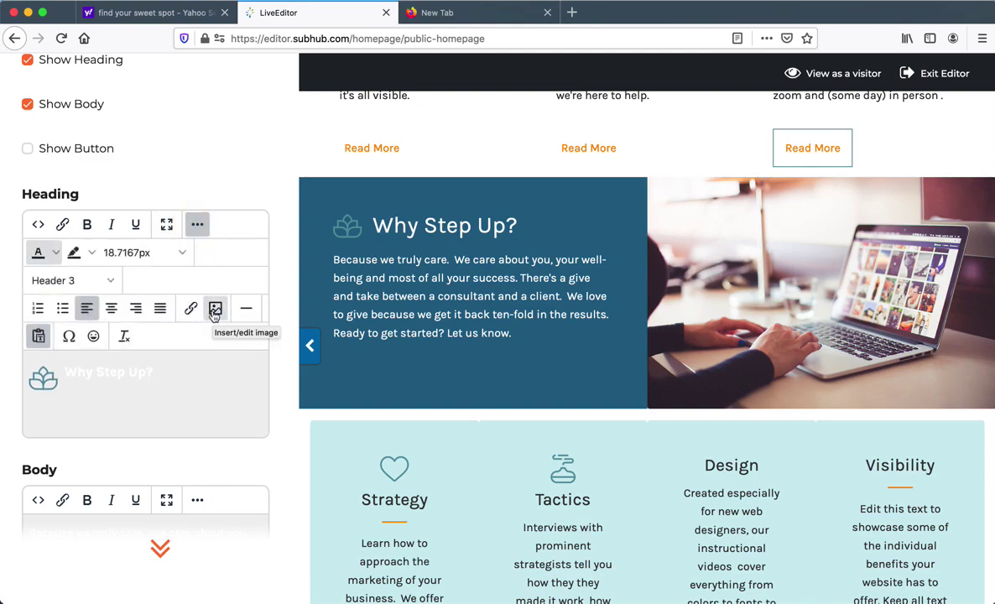
scroll(292, 432, "down", 5)
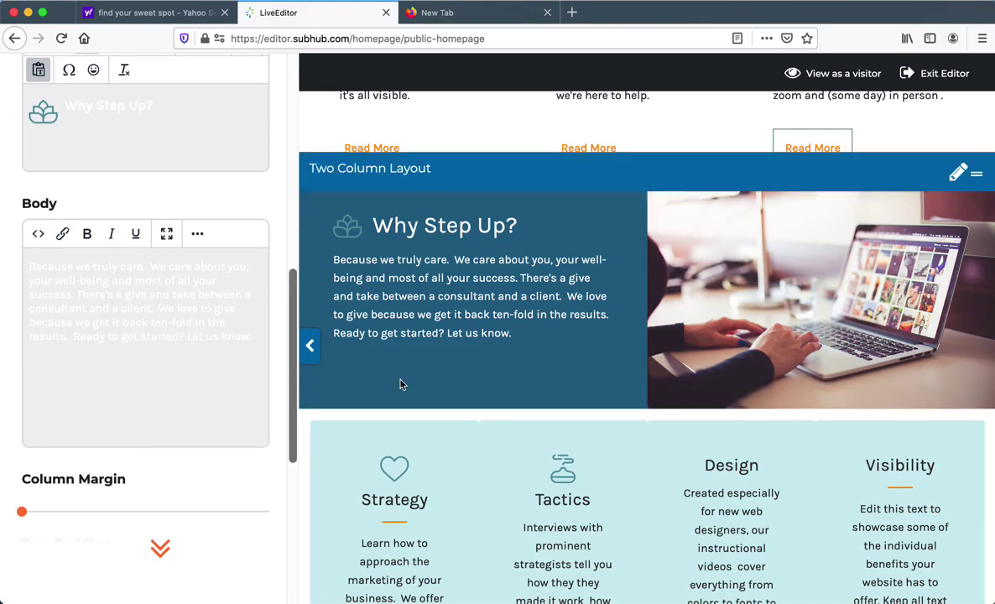
Step: Review the text padding and background settings of column 1 in the Two Column Layout
scroll(244, 399, "down", 4)
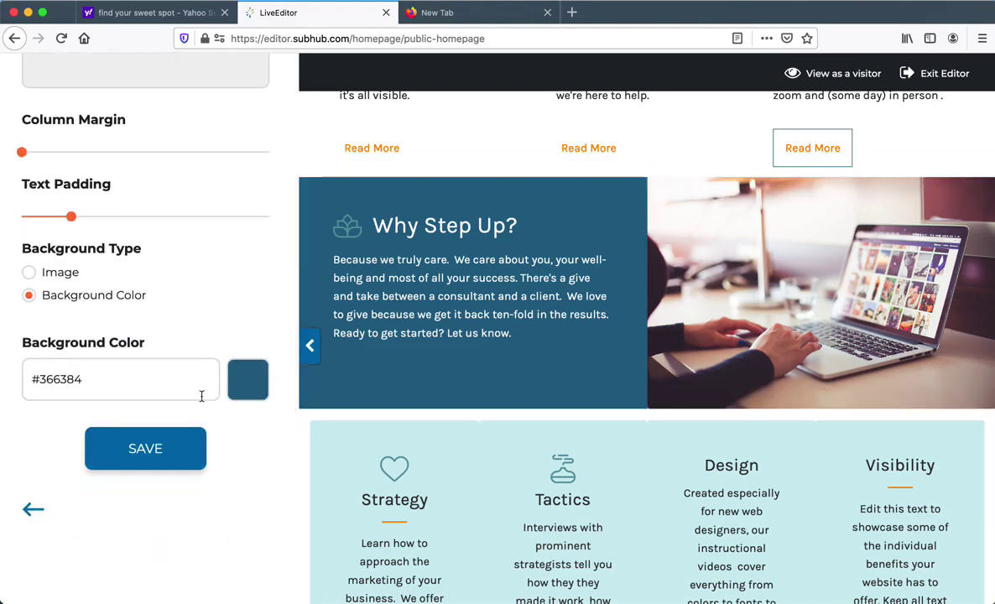
Step: Open the Banner section for editing, review its height, content position, button and layout settings, and save it
scroll(462, 241, "up", 10)
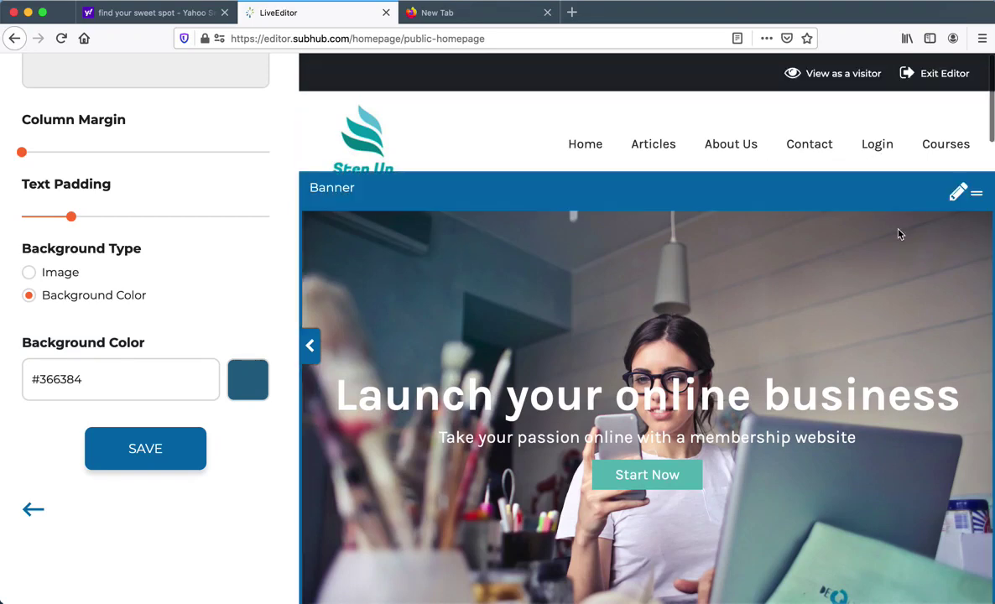
left_click(956, 195)
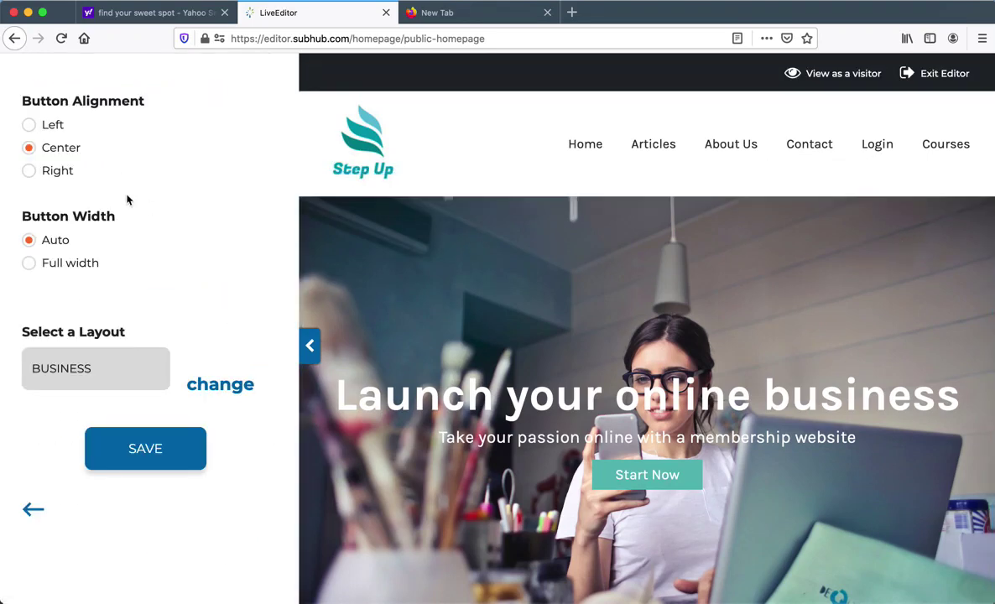
scroll(121, 199, "up", 10)
scroll(117, 198, "down", 3)
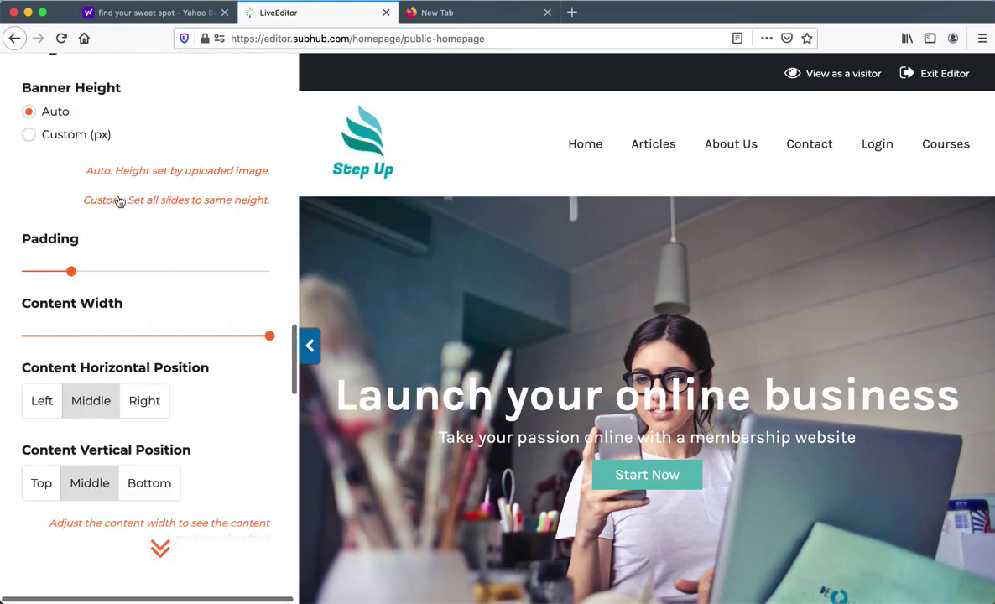
scroll(119, 201, "down", 10)
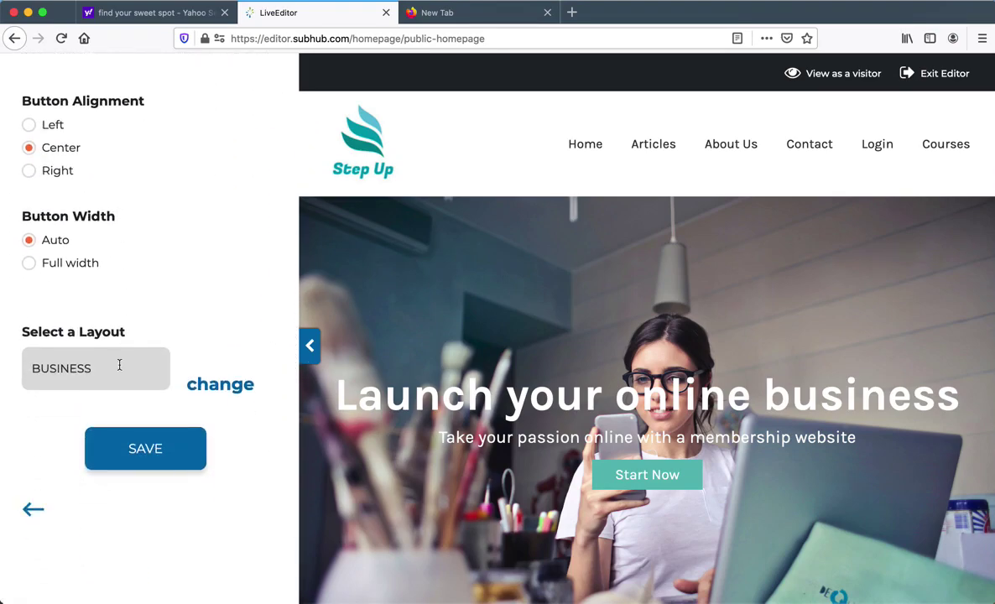
left_click(132, 450)
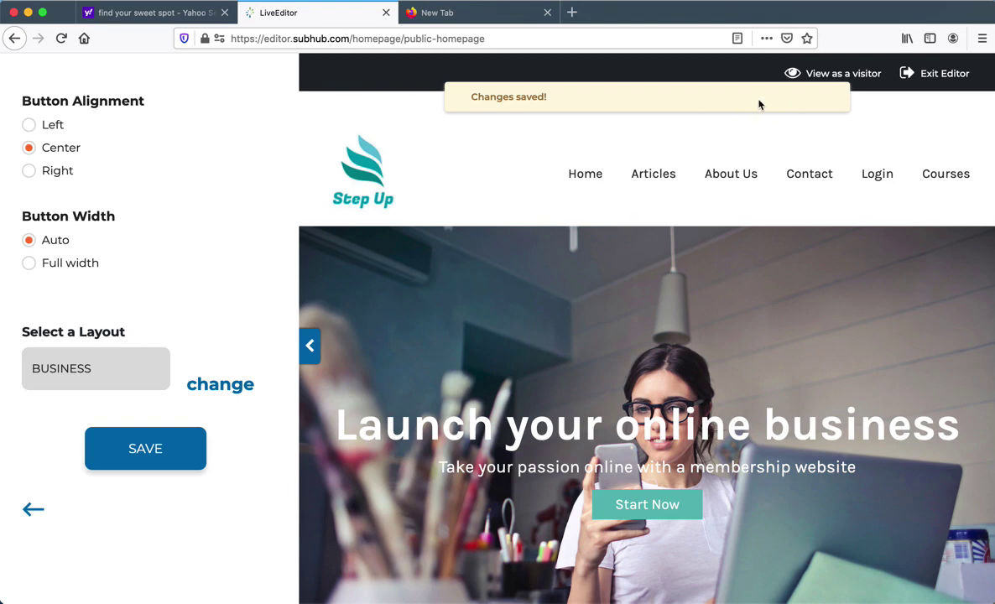
Step: View the public homepage as a visitor and look through it from the banner down past the Member Options pricing table
left_click(843, 74)
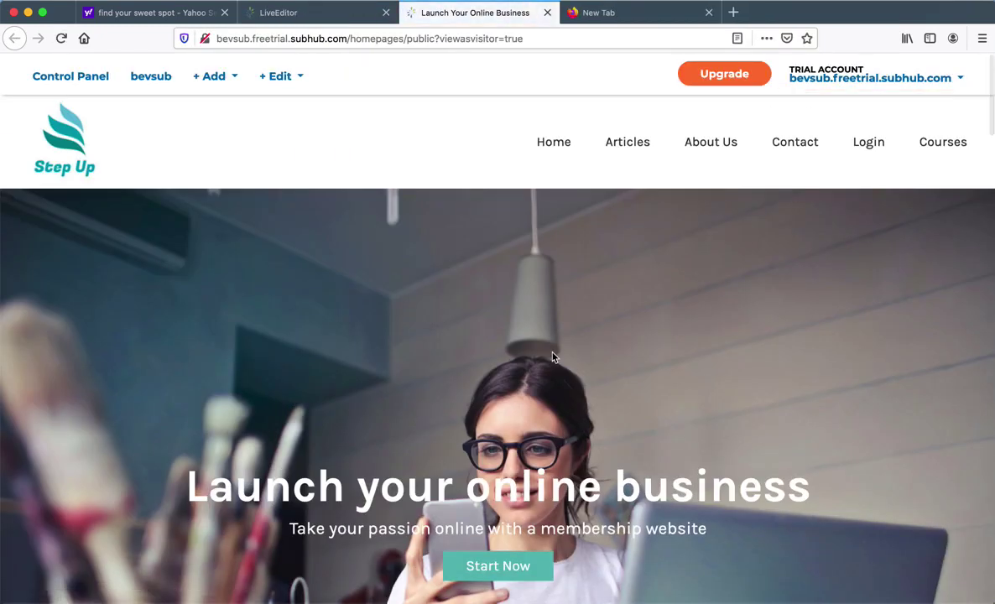
scroll(552, 357, "down", 15)
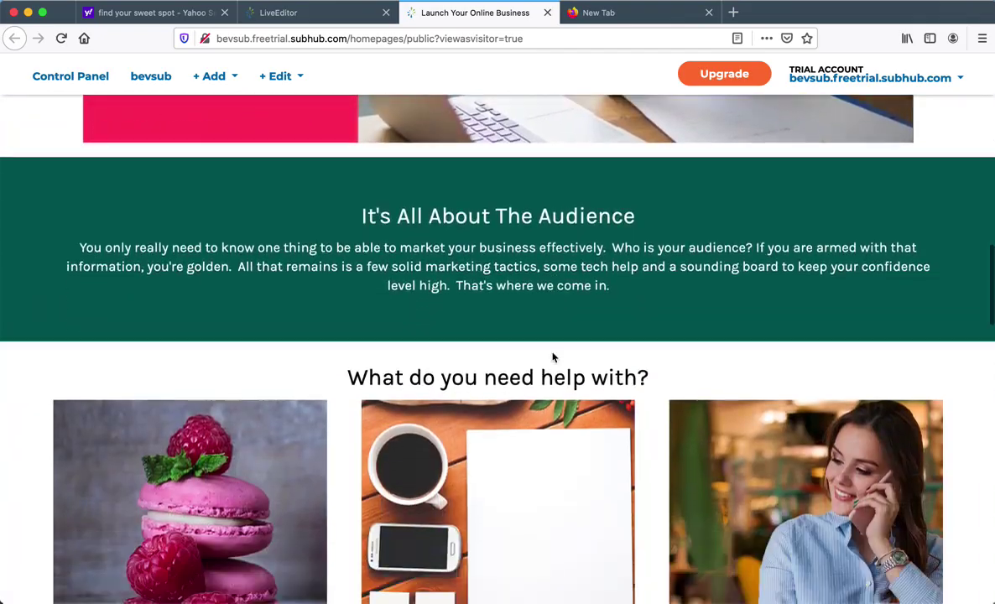
scroll(552, 357, "down", 15)
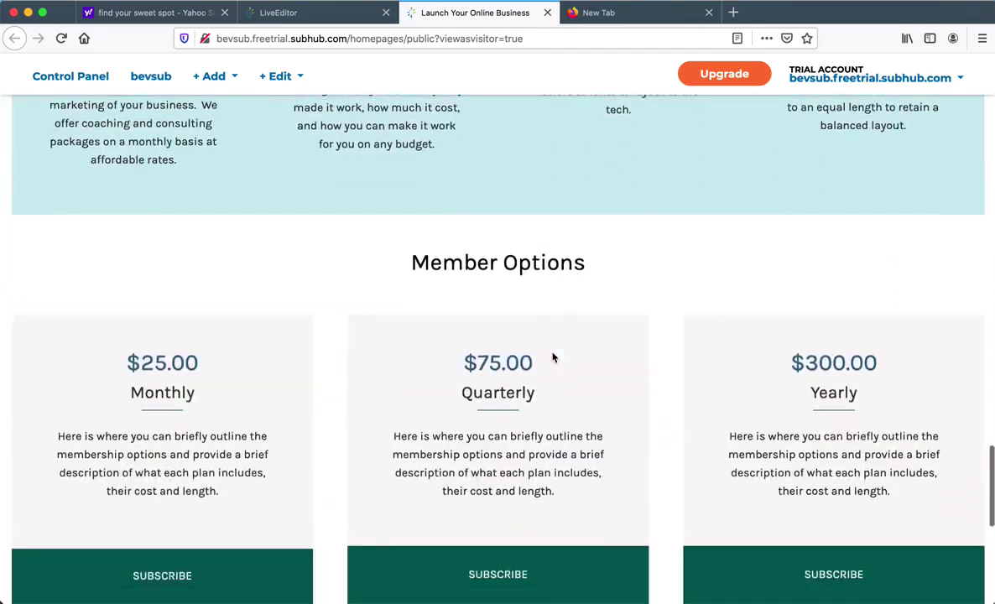
scroll(552, 357, "down", 6)
scroll(552, 356, "up", 20)
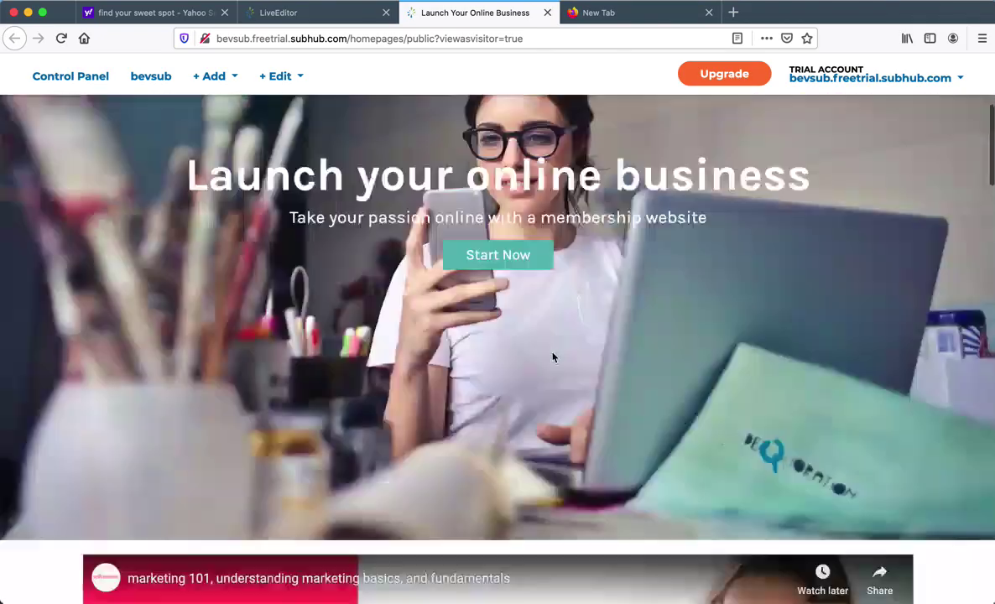
scroll(552, 357, "up", 4)
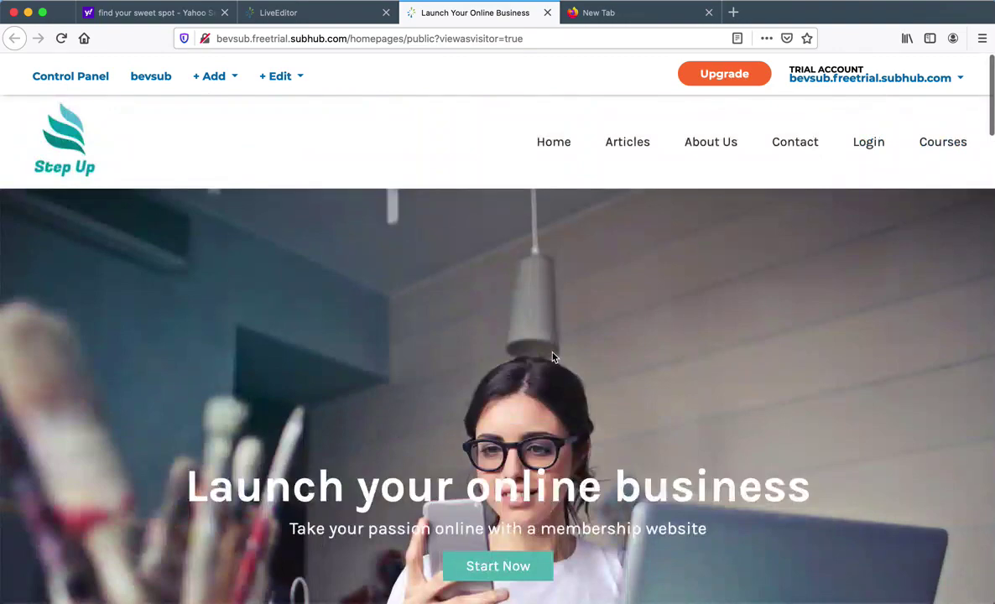
Step: Go to the site's Control Panel and reopen the Homepage Editor for the Public Homepage
left_click(72, 83)
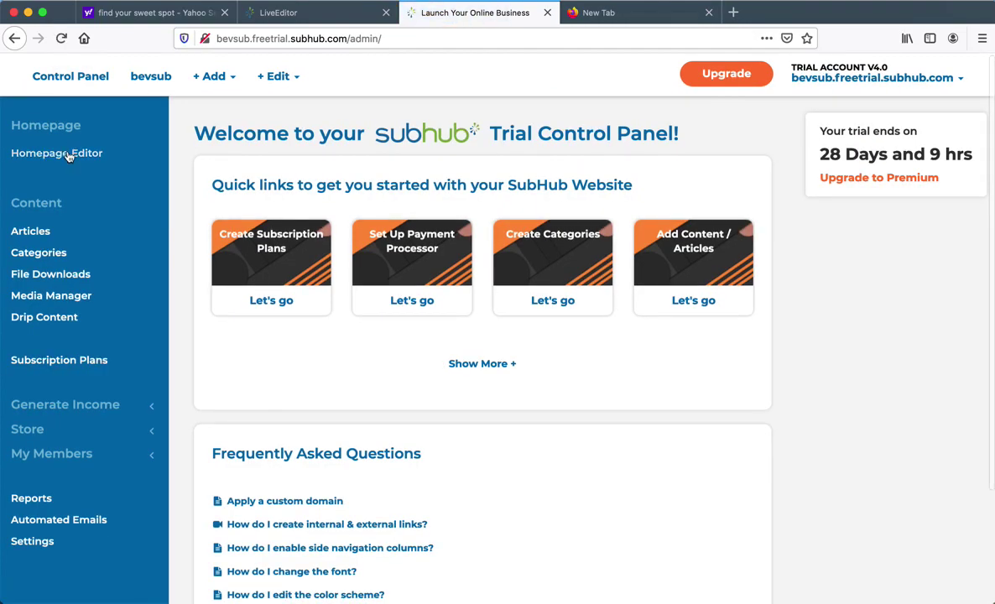
left_click(70, 156)
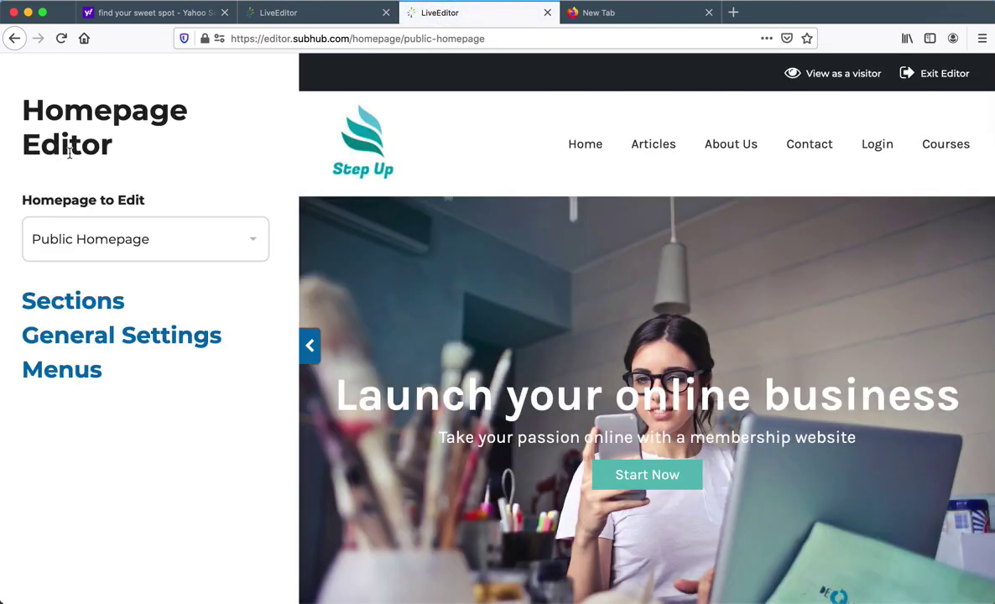
mouse_move(514, 260)
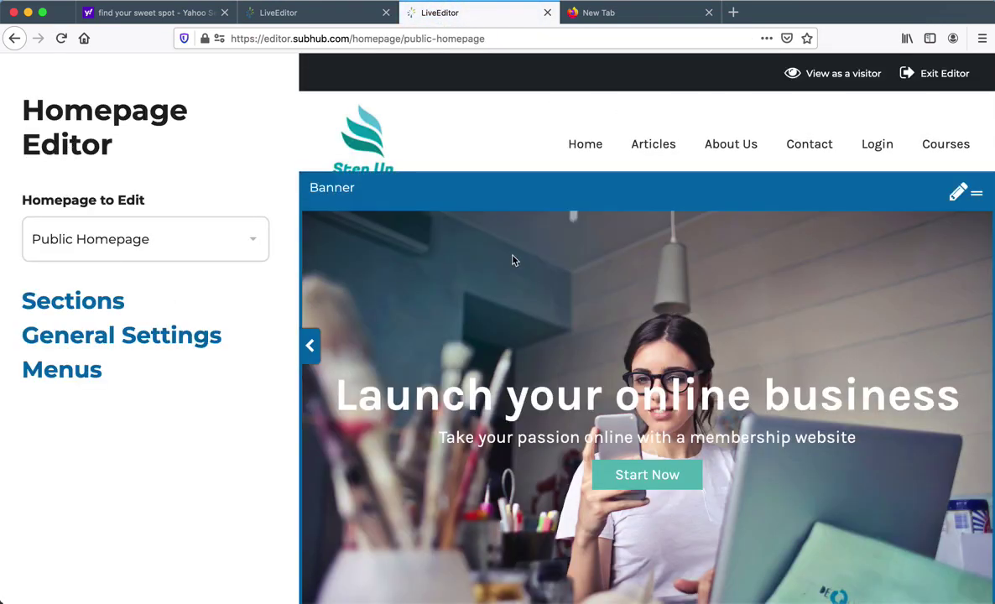